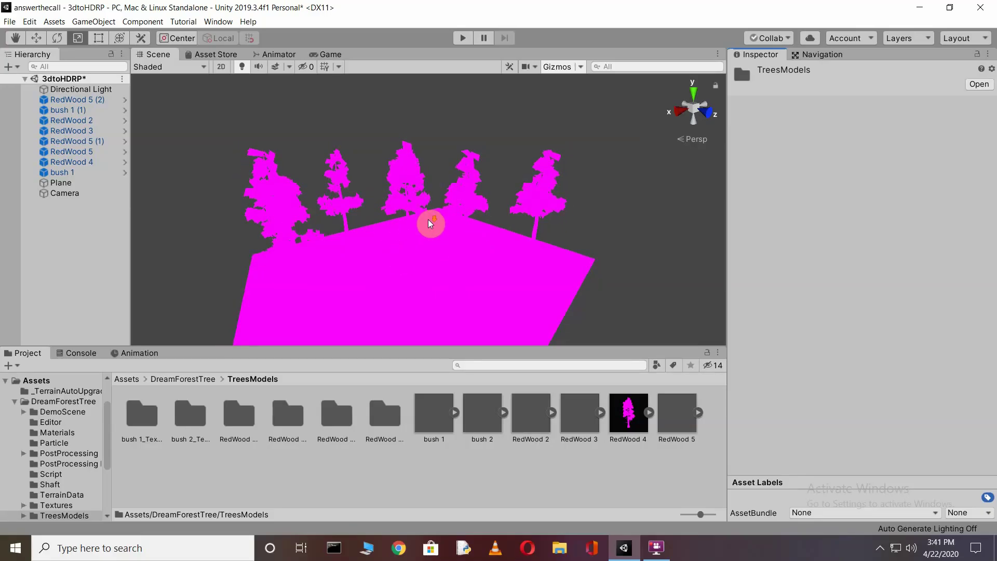
Create a new HD Render Pipeline Asset in the TreesModels folder, keeping the default name
{"action": "right_click_drag", "start_coordinate": [428, 224], "coordinate": [454, 228]}
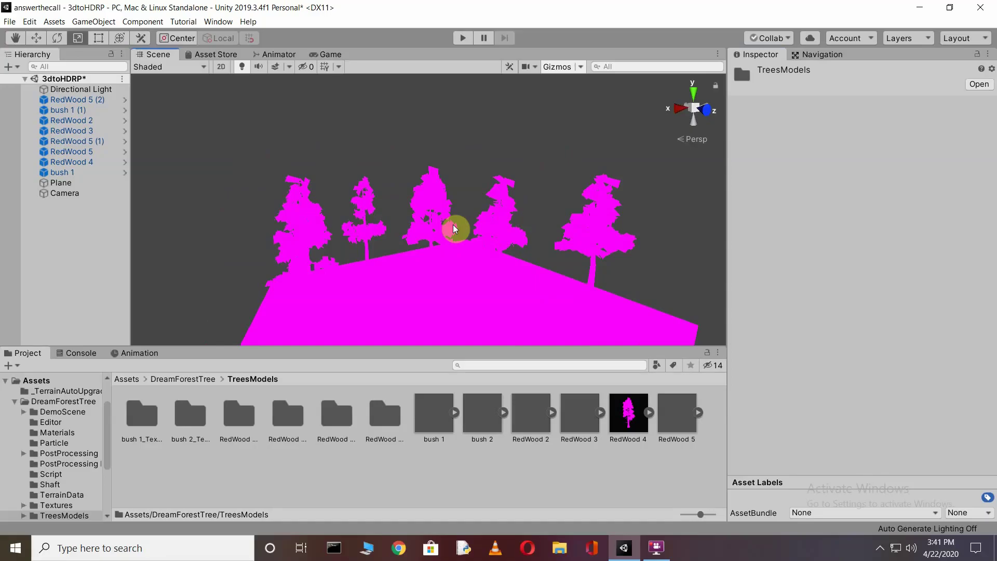
{"action": "right_click_drag", "start_coordinate": [397, 209], "coordinate": [388, 198]}
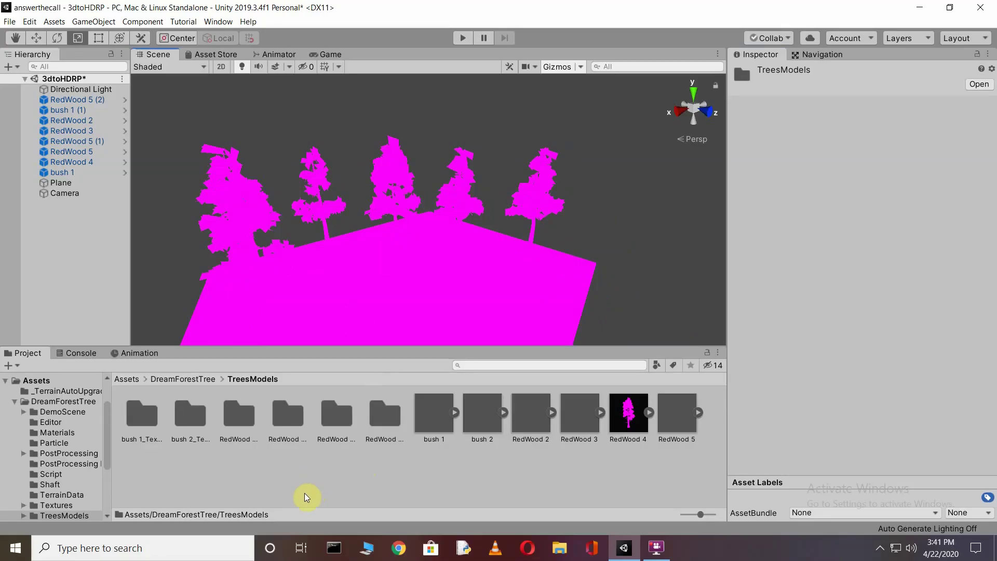
{"action": "right_click", "coordinate": [310, 475]}
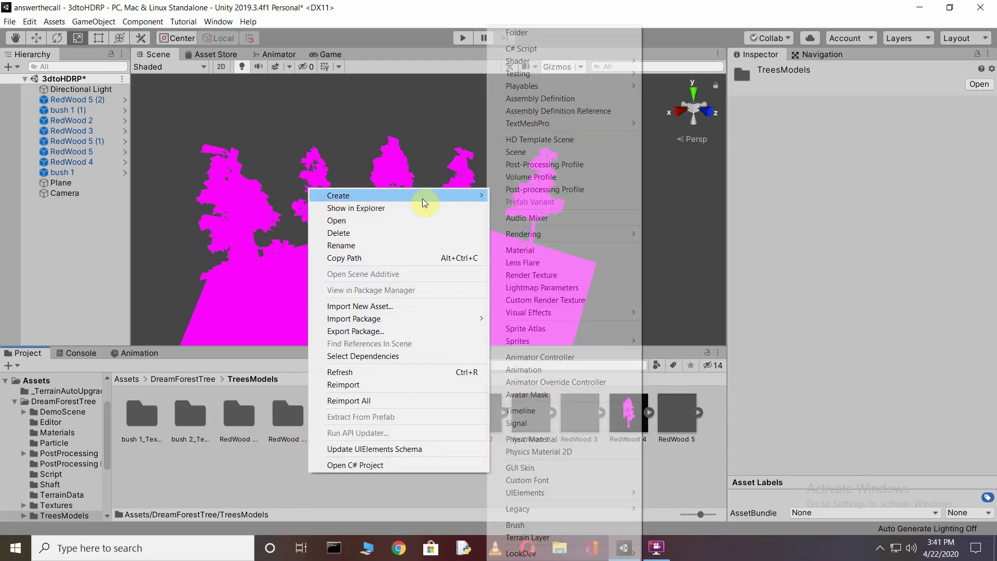
{"action": "mouse_move", "coordinate": [398, 196]}
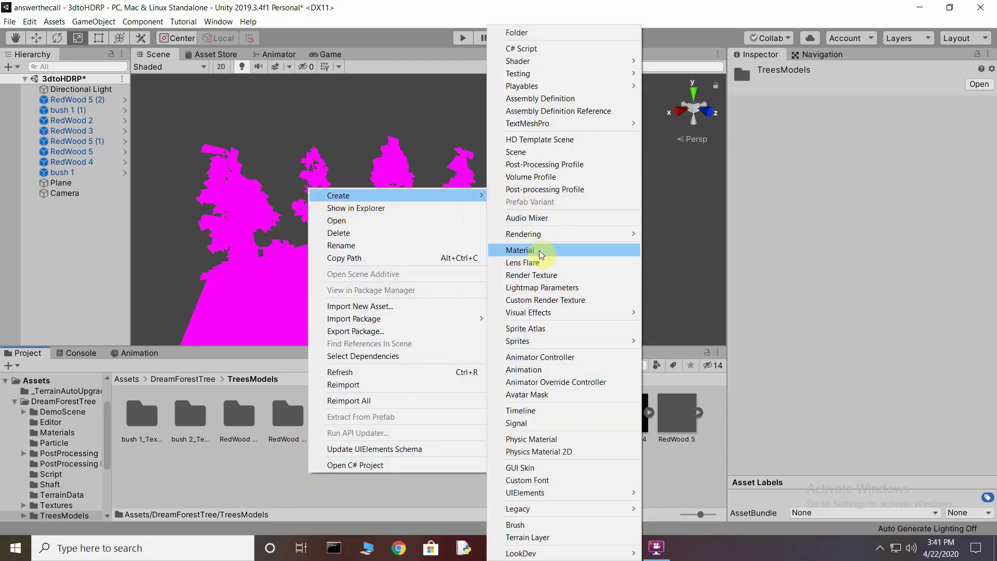
{"action": "mouse_move", "coordinate": [561, 234]}
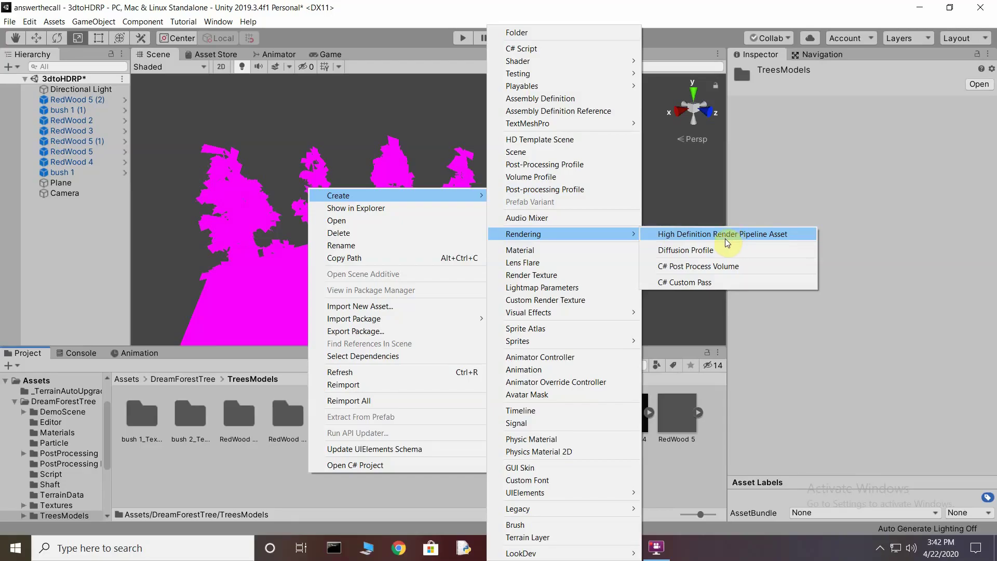
{"action": "left_click", "coordinate": [715, 237]}
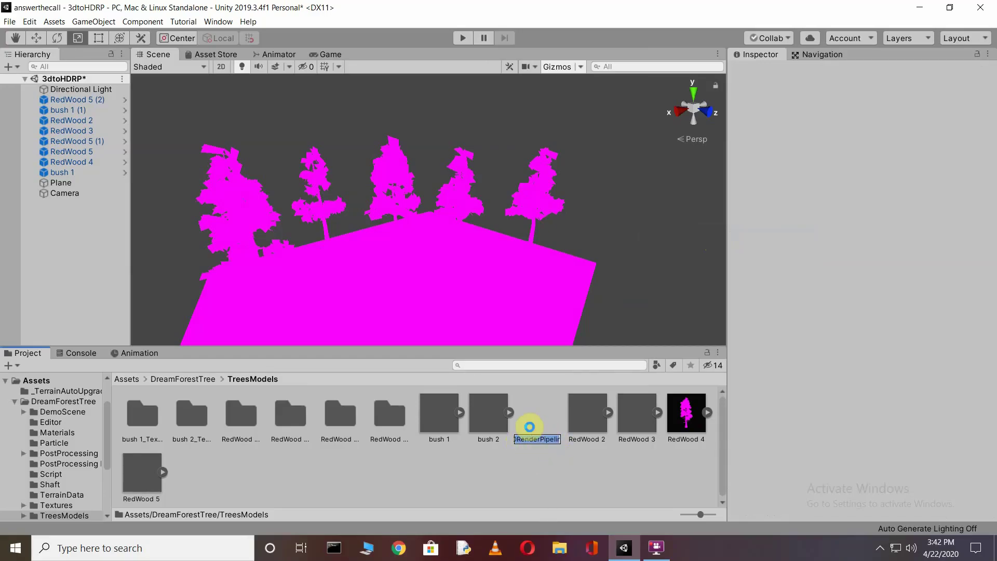
{"action": "key", "text": "Return"}
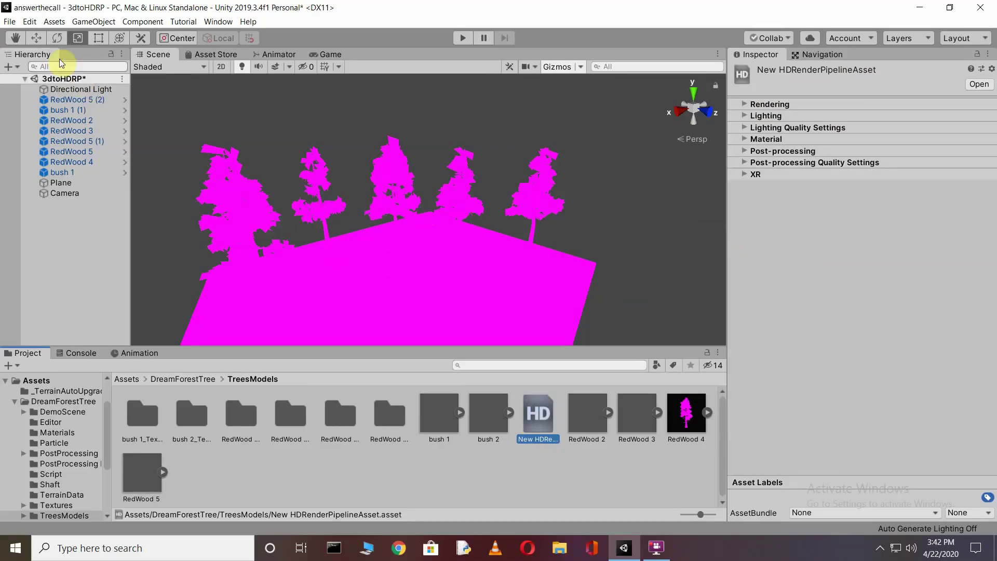
{"action": "left_click", "coordinate": [30, 21]}
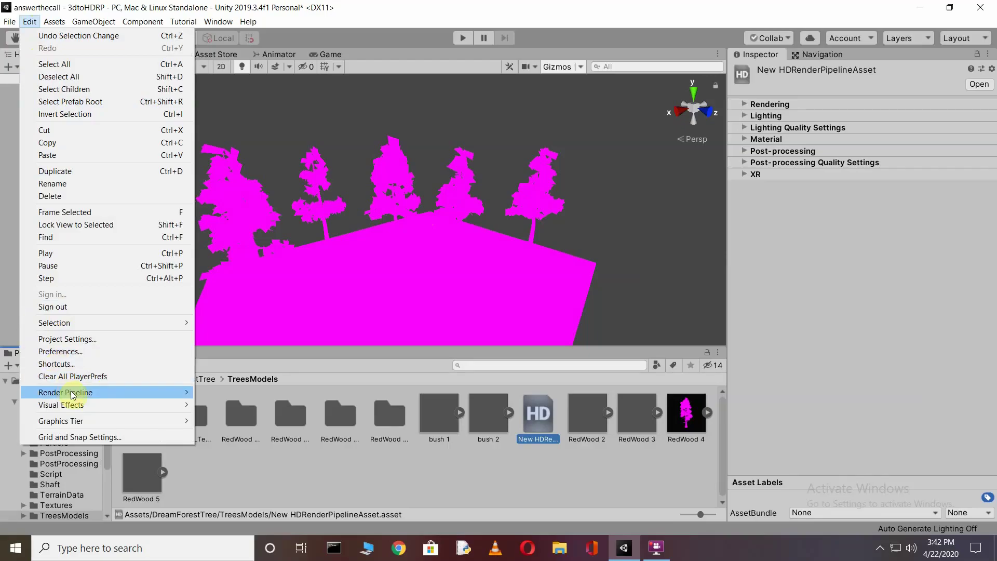
{"action": "mouse_move", "coordinate": [66, 392]}
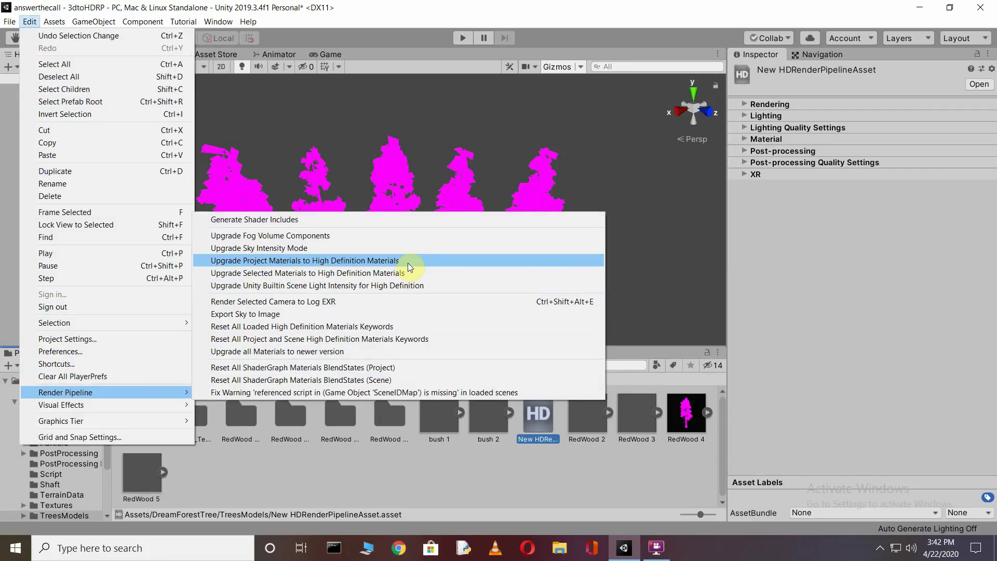
Upgrade all project materials to High Definition Materials and confirm the overwrite
{"action": "left_click", "coordinate": [382, 263]}
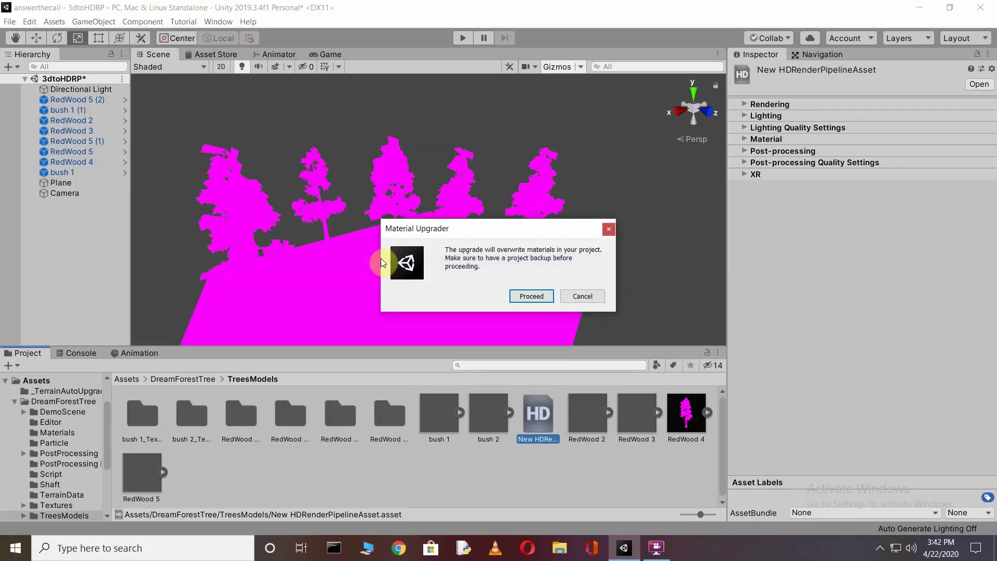
{"action": "left_click", "coordinate": [531, 296]}
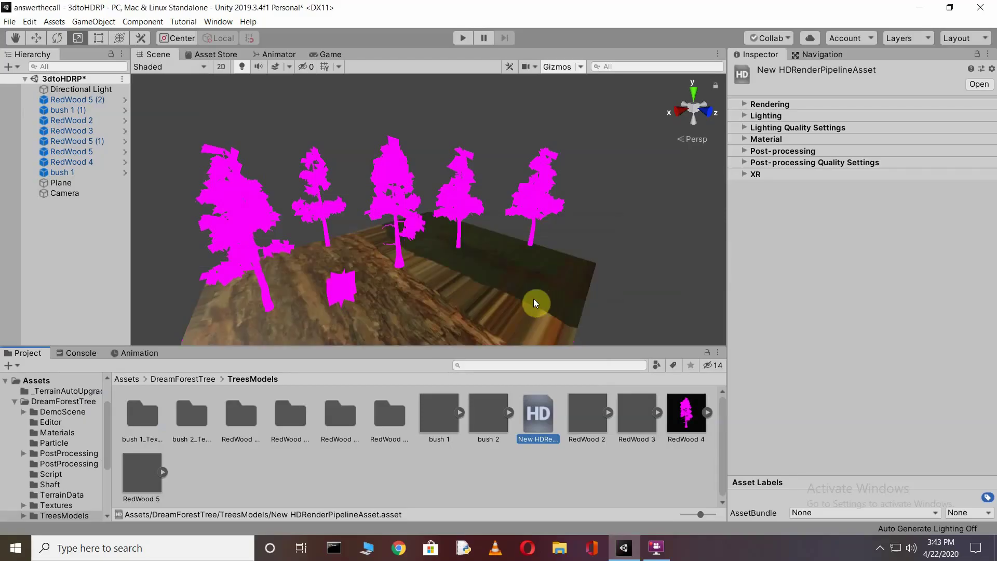
Try dropping the bark 1 and leaf materials on the left tree, then select the leaf material
{"action": "mouse_move", "coordinate": [606, 202]}
{"action": "left_mouse_down", "text": "alt"}
{"action": "mouse_move", "coordinate": [566, 289]}
{"action": "mouse_move", "coordinate": [600, 266]}
{"action": "mouse_move", "coordinate": [518, 246]}
{"action": "left_mouse_up", "text": "alt"}
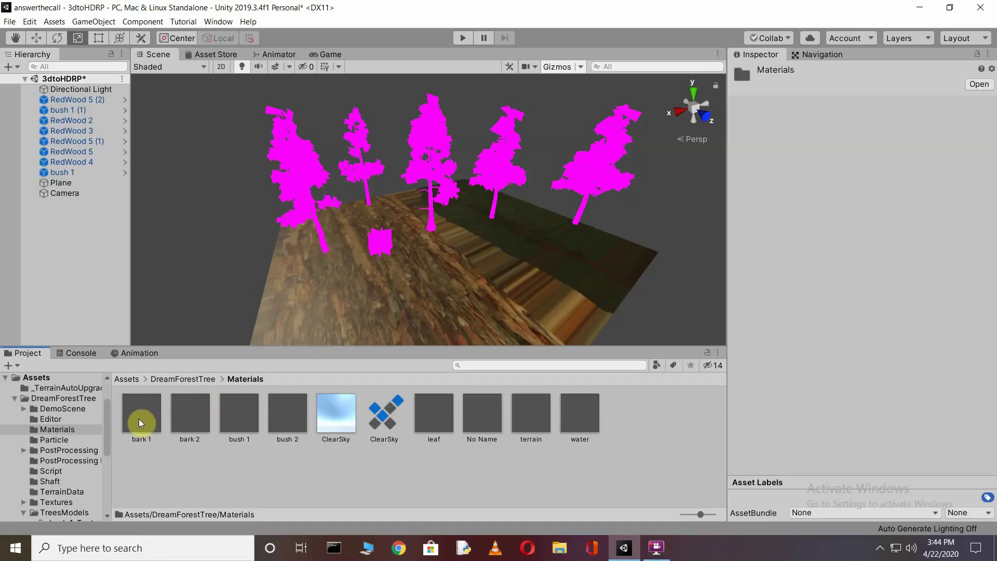
{"action": "left_click_drag", "start_coordinate": [140, 421], "coordinate": [298, 179]}
{"action": "right_click_drag", "start_coordinate": [298, 208], "coordinate": [388, 326]}
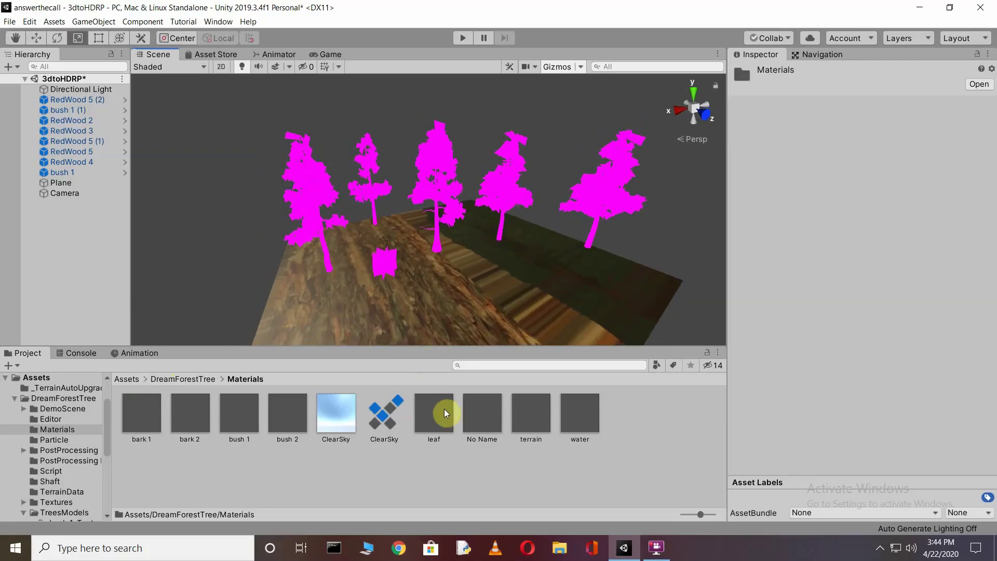
{"action": "left_click_drag", "start_coordinate": [444, 413], "coordinate": [281, 200]}
{"action": "left_click", "coordinate": [433, 419]}
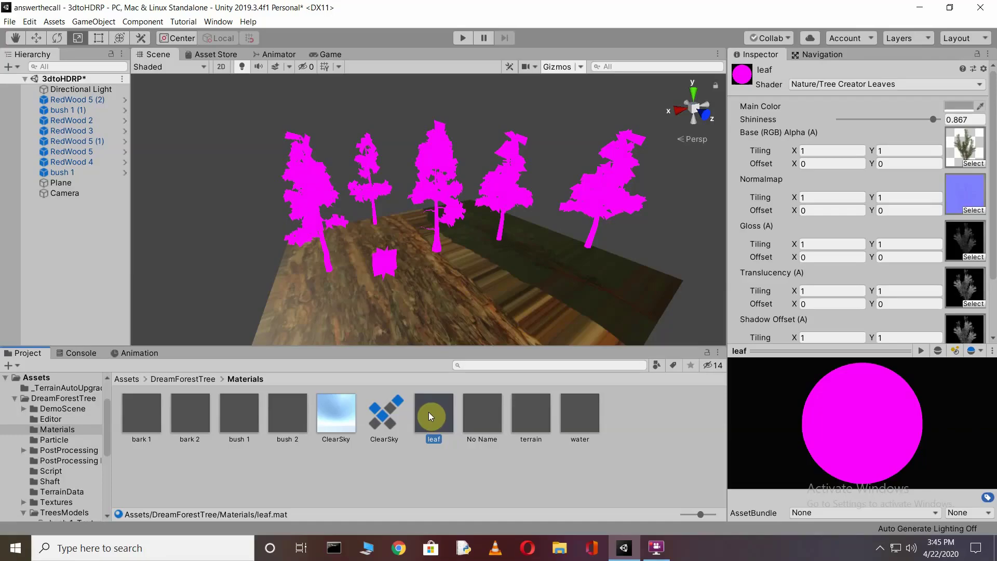
Upgrade the selected leaf material to High Definition and drop it onto a tree
{"action": "left_click", "coordinate": [30, 22]}
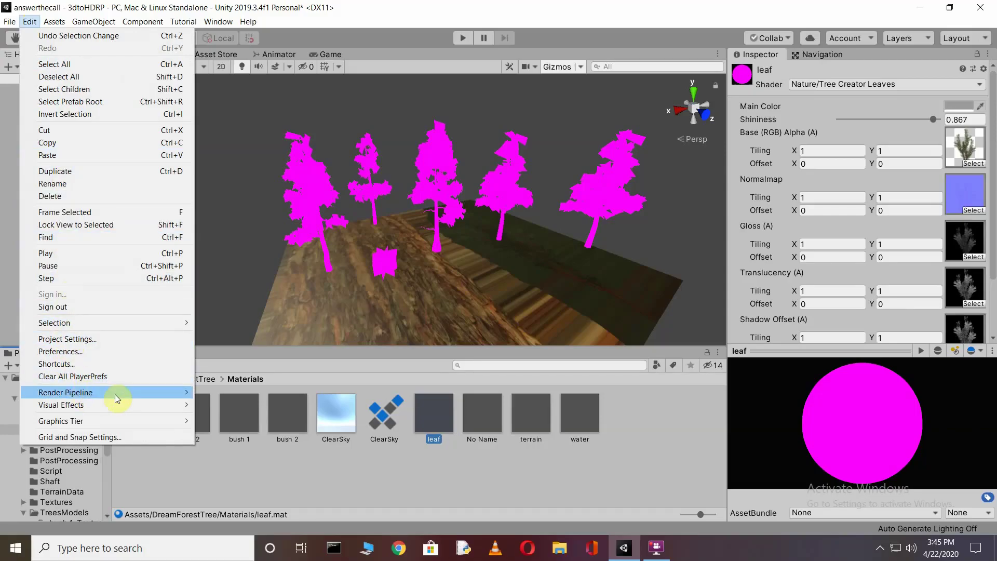
{"action": "mouse_move", "coordinate": [65, 391]}
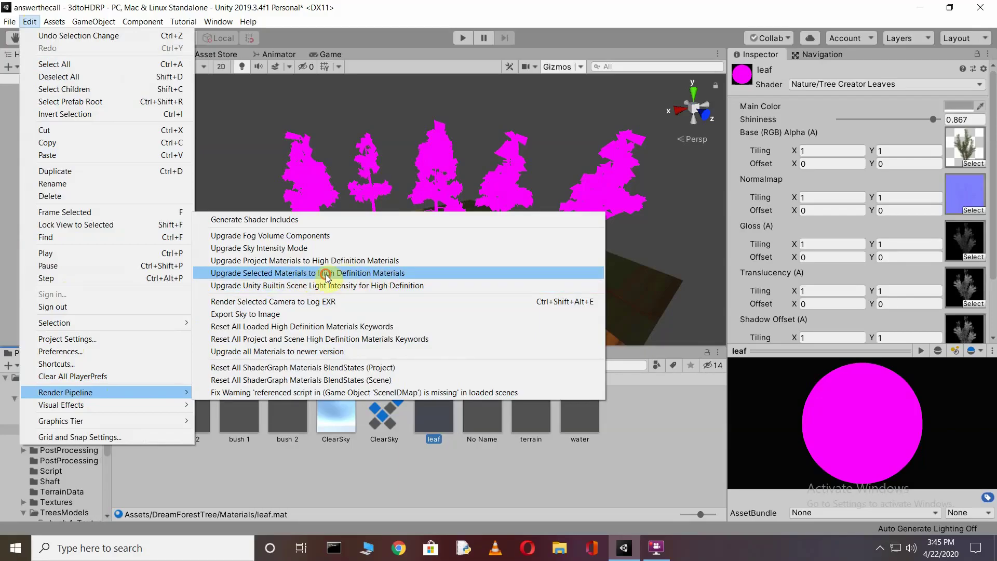
{"action": "left_click", "coordinate": [324, 274]}
{"action": "left_click", "coordinate": [523, 297]}
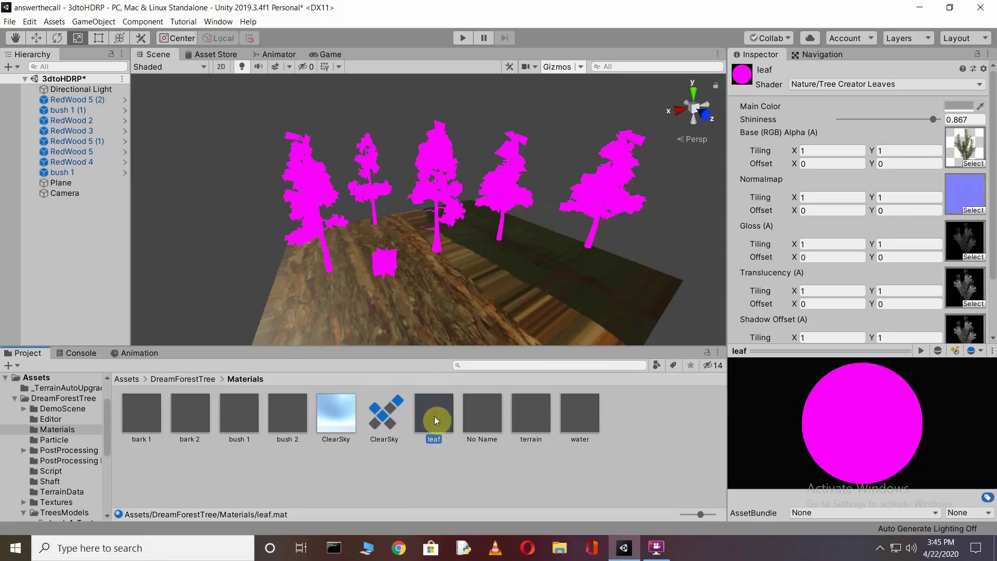
{"action": "left_click_drag", "start_coordinate": [435, 421], "coordinate": [293, 201]}
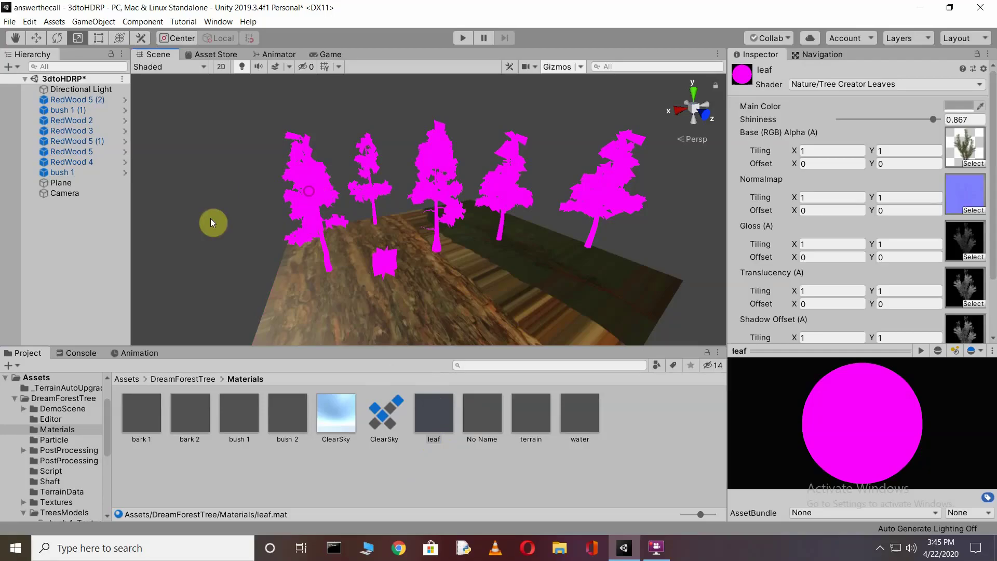
Apply the Grass 3 texture from the Ground folder to the ground plane
{"action": "left_click", "coordinate": [177, 382]}
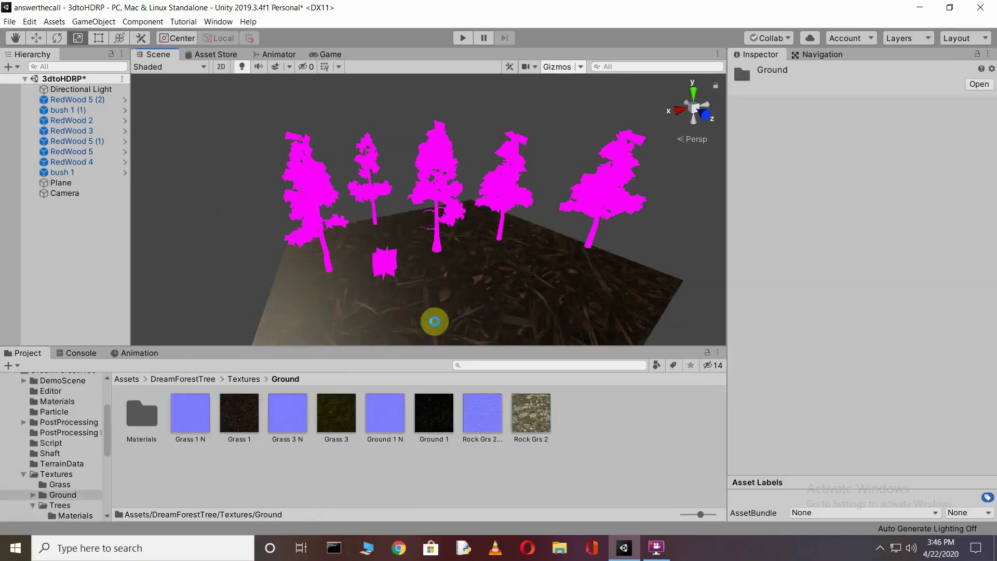
{"action": "left_click_drag", "start_coordinate": [351, 417], "coordinate": [435, 311]}
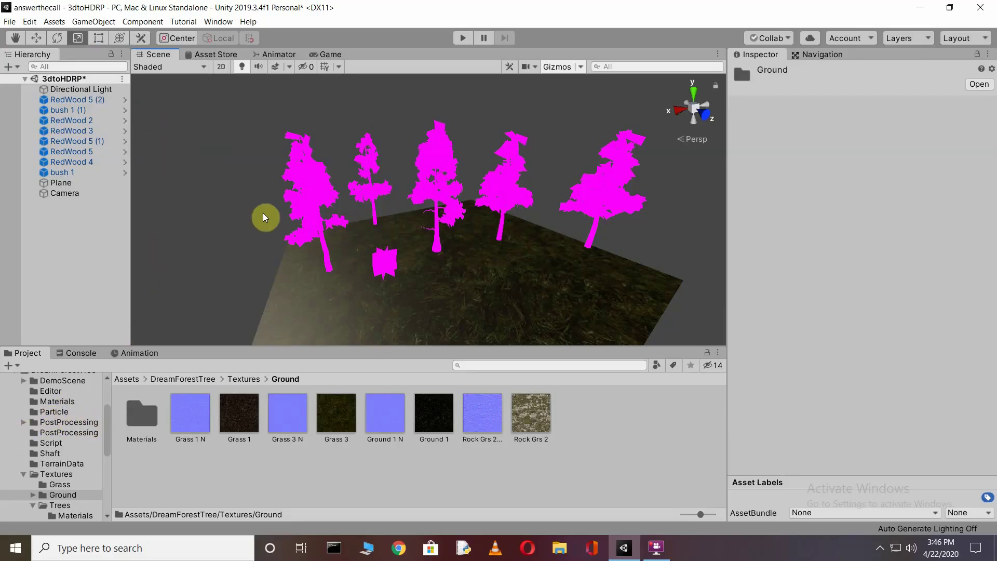
{"action": "left_click", "coordinate": [29, 21]}
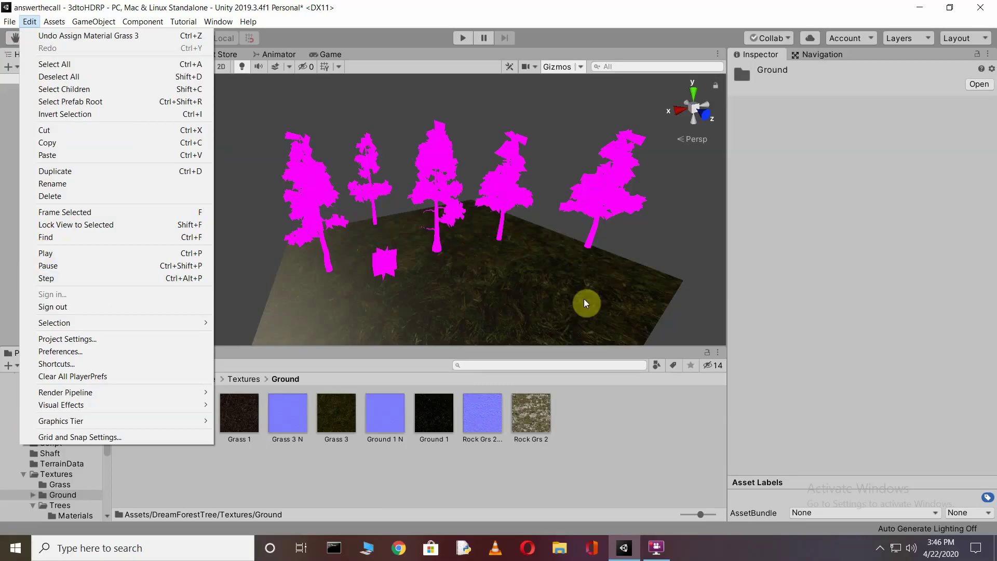
{"action": "left_click", "coordinate": [443, 471]}
{"action": "left_click", "coordinate": [53, 22]}
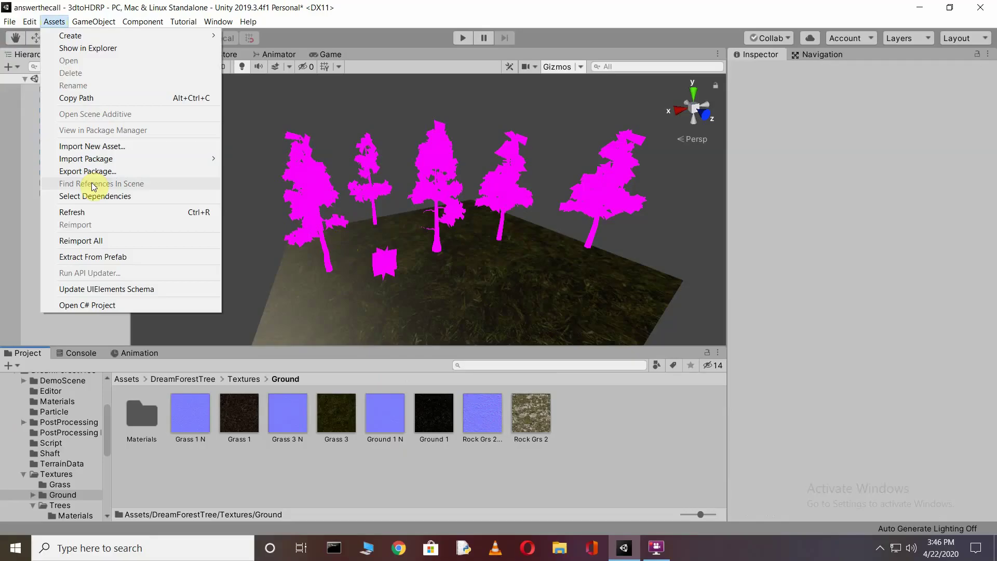
Reimport All assets, saving the modified scene when prompted
{"action": "left_click", "coordinate": [129, 244]}
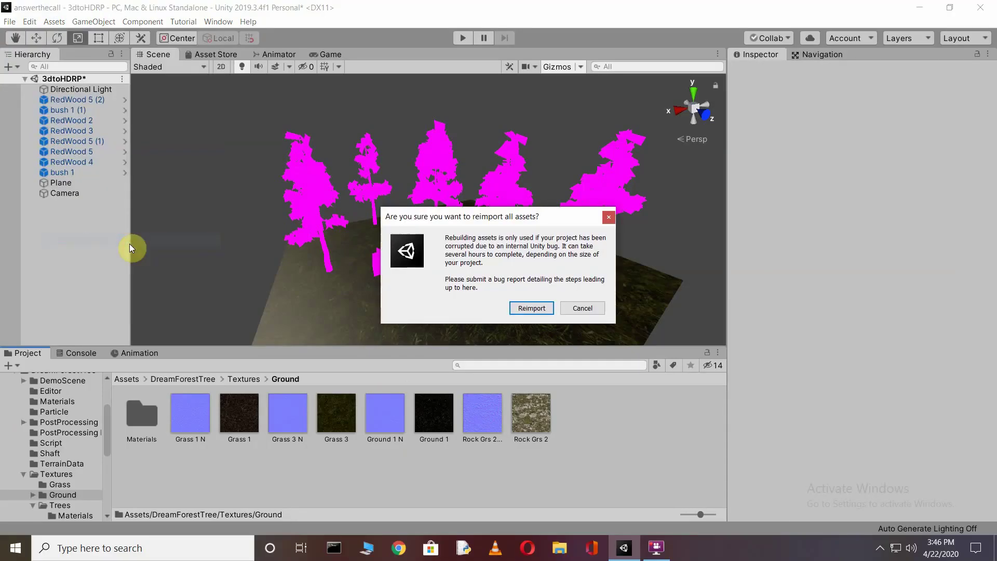
{"action": "left_click", "coordinate": [522, 312]}
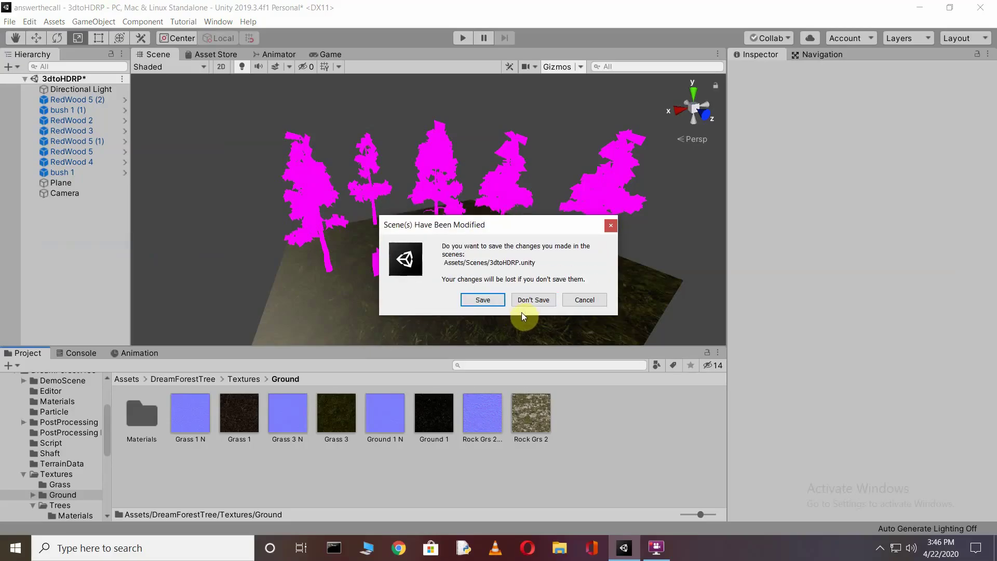
{"action": "left_click", "coordinate": [484, 300]}
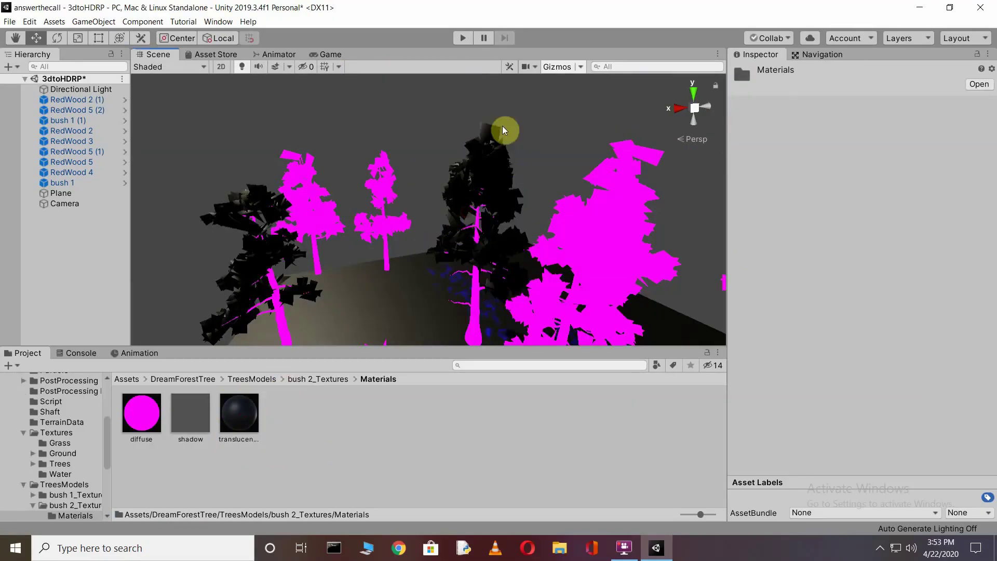
Drop the translucent material onto several trees, including the rightmost and second pink tree
{"action": "right_click_drag", "start_coordinate": [510, 119], "coordinate": [562, 142]}
{"action": "scroll", "coordinate": [562, 142], "scroll_direction": "down", "scroll_amount": 3}
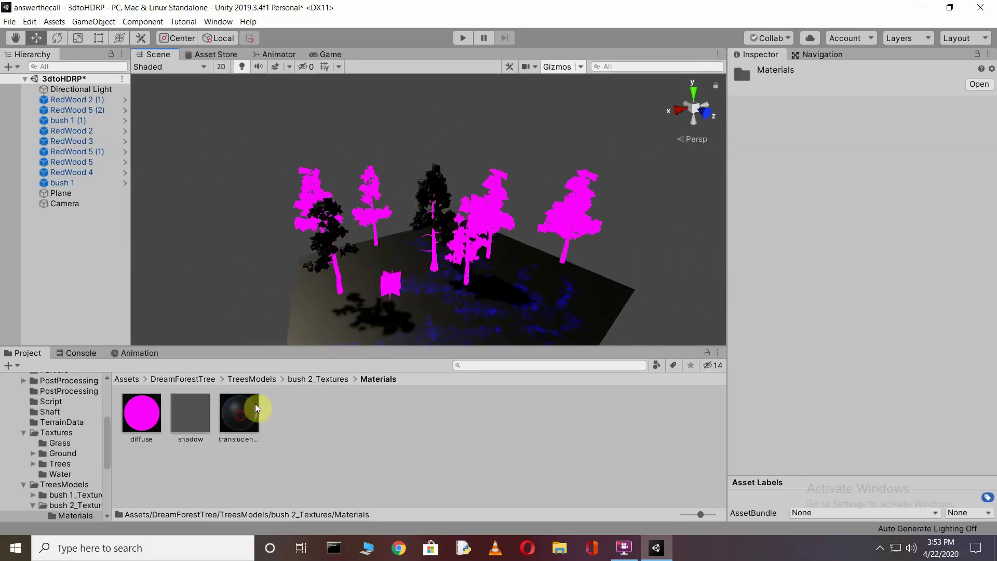
{"action": "left_click_drag", "start_coordinate": [255, 406], "coordinate": [379, 306]}
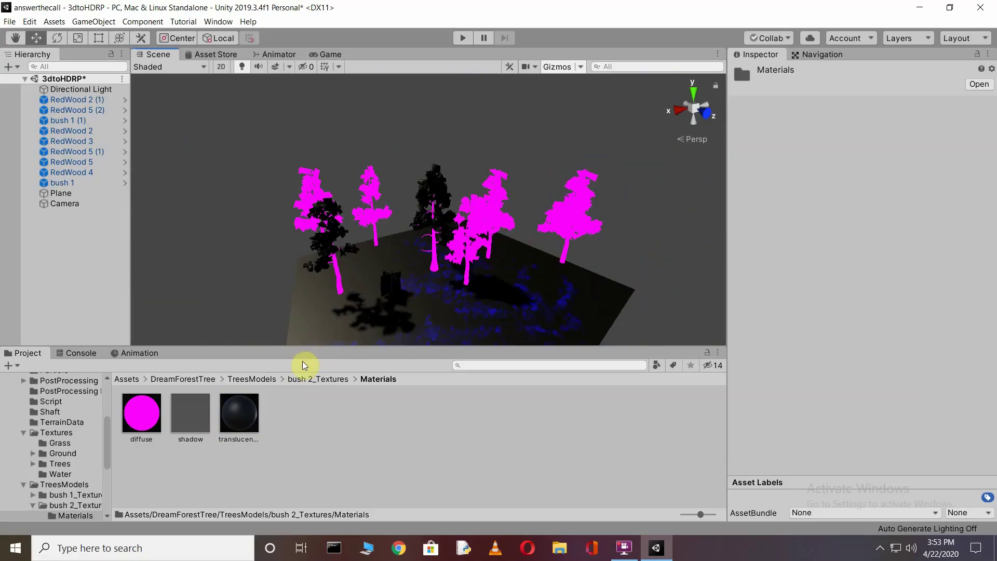
{"action": "left_click_drag", "start_coordinate": [239, 413], "coordinate": [462, 251]}
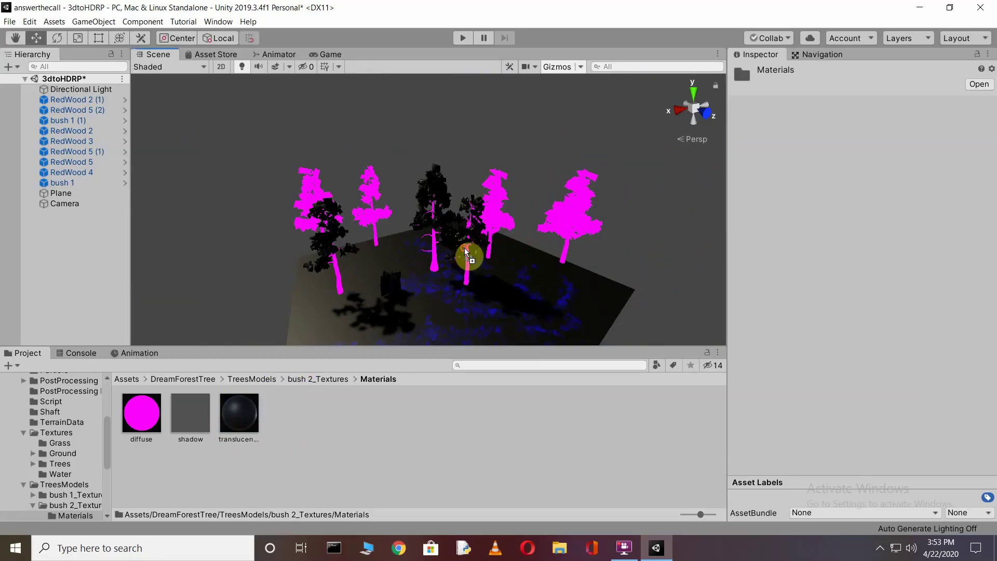
{"action": "left_click_drag", "start_coordinate": [242, 423], "coordinate": [556, 227]}
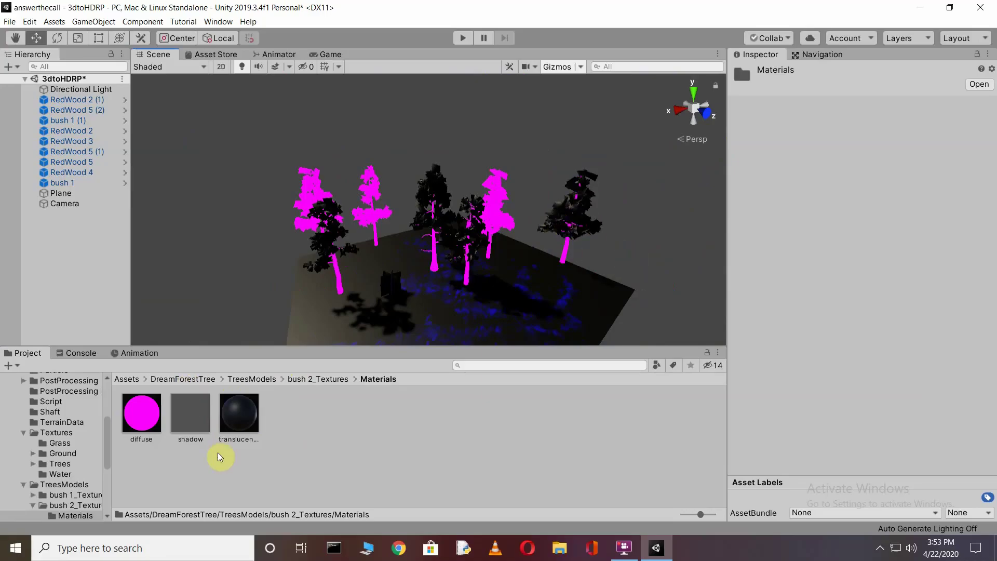
{"action": "left_click_drag", "start_coordinate": [245, 419], "coordinate": [321, 267]}
{"action": "left_click_drag", "start_coordinate": [355, 189], "coordinate": [368, 197]}
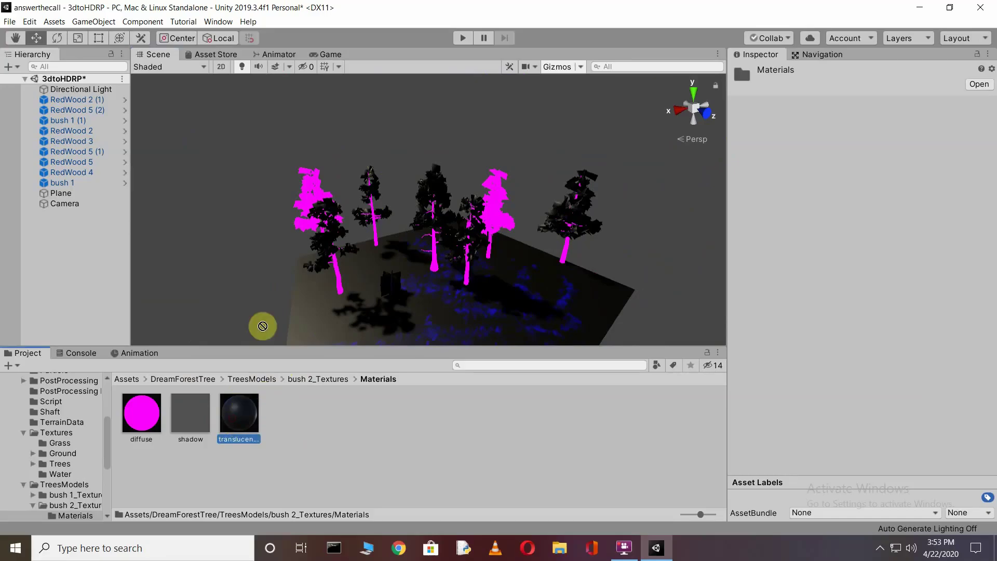
Select a RedWood tree, then fly the view in among the trunks to inspect them up close
{"action": "left_click", "coordinate": [314, 194]}
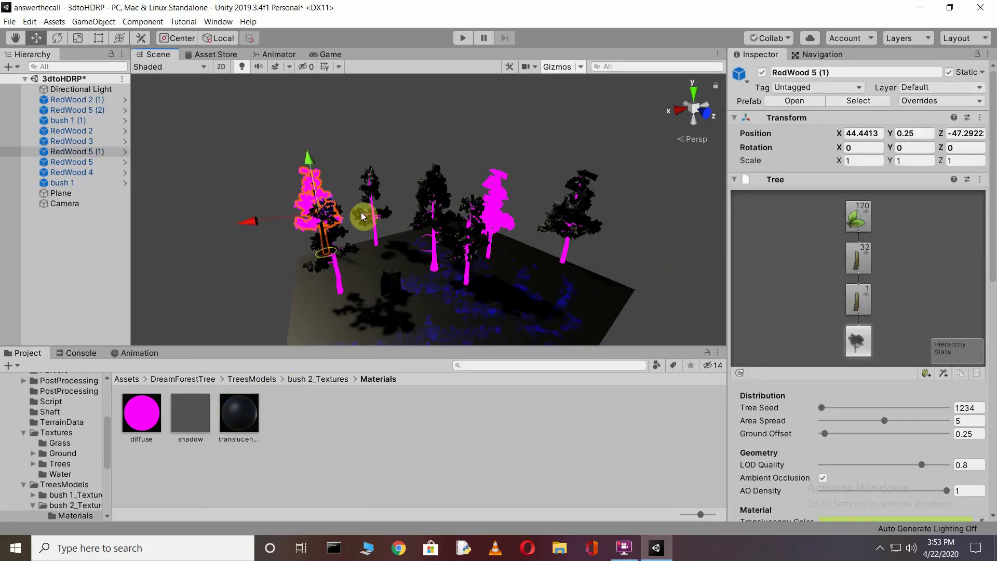
{"action": "left_click", "coordinate": [221, 427]}
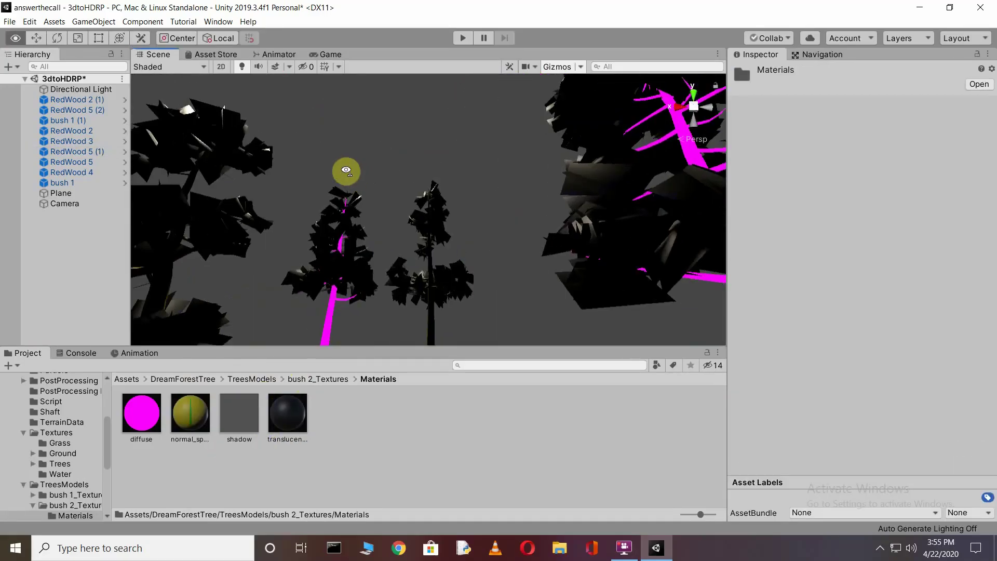
{"action": "right_click_drag", "start_coordinate": [441, 267], "coordinate": [351, 234]}
{"action": "left_click_drag", "start_coordinate": [191, 413], "coordinate": [335, 308]}
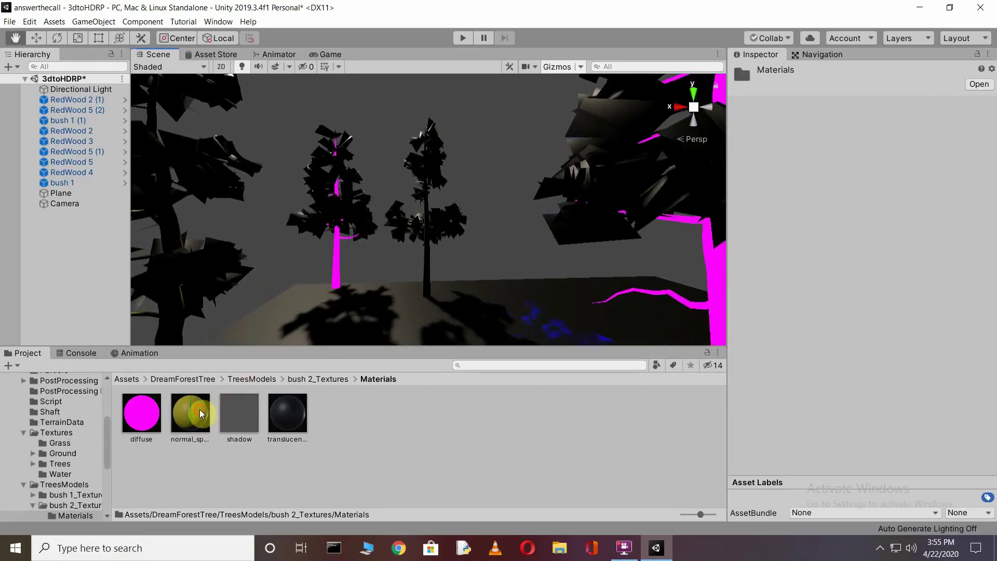
{"action": "mouse_move", "coordinate": [372, 249]}
{"action": "right_mouse_down"}
{"action": "mouse_move", "coordinate": [568, 265]}
{"action": "mouse_move", "coordinate": [556, 254]}
{"action": "right_mouse_up"}
{"action": "key", "text": "s"}
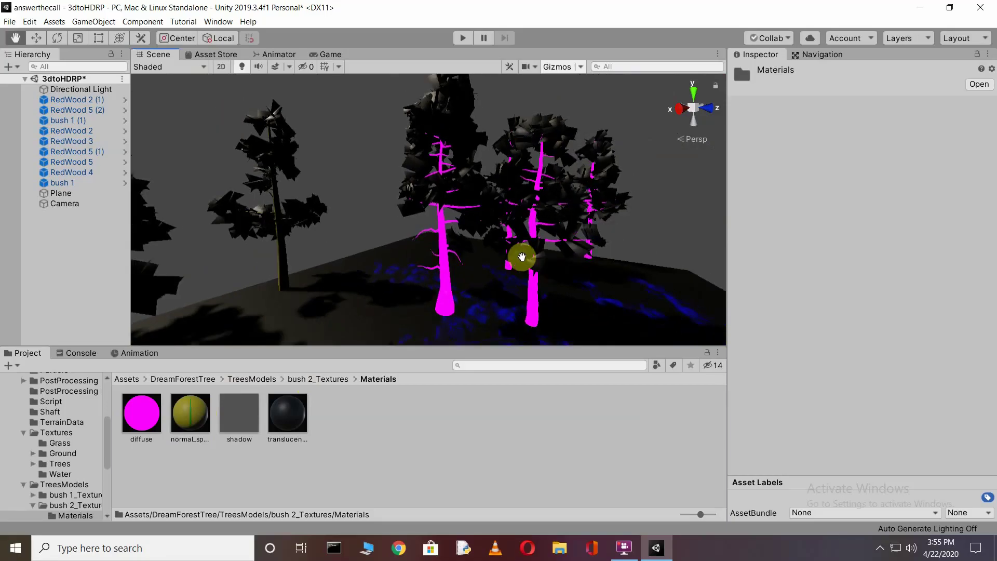
{"action": "right_click_drag", "start_coordinate": [557, 254], "coordinate": [553, 260]}
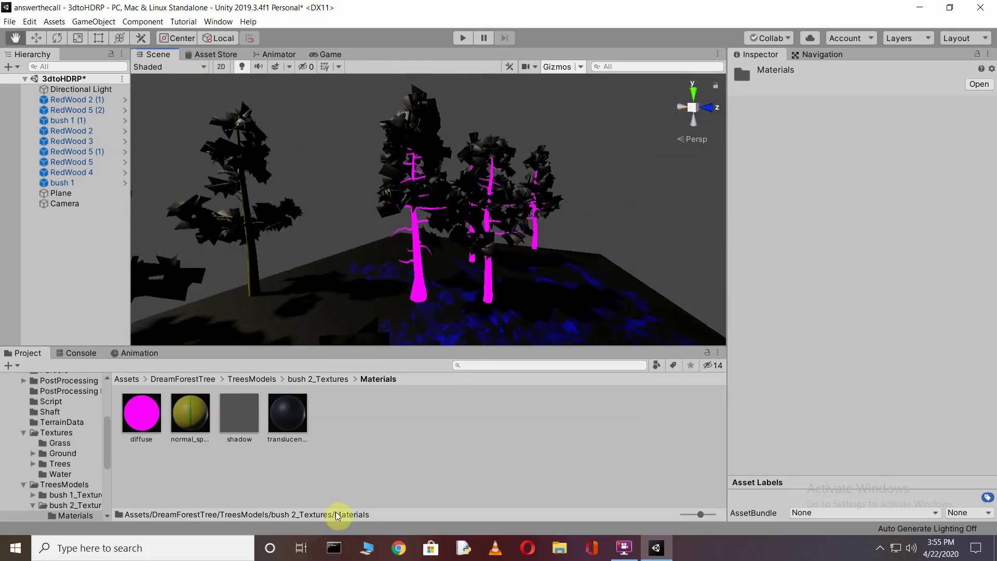
Create a New Material in bush 2's Materials folder
{"action": "right_click", "coordinate": [381, 455]}
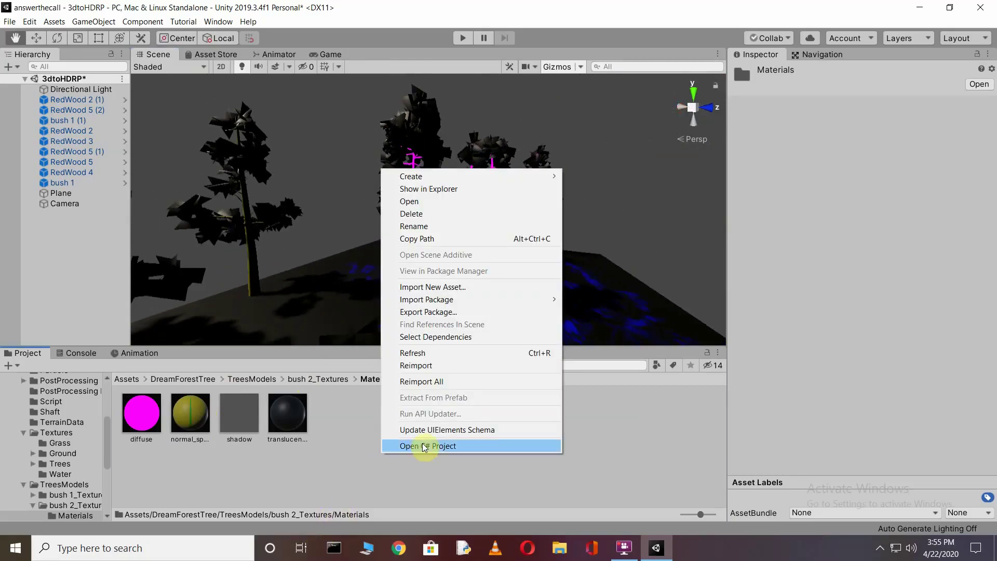
{"action": "right_click", "coordinate": [346, 436]}
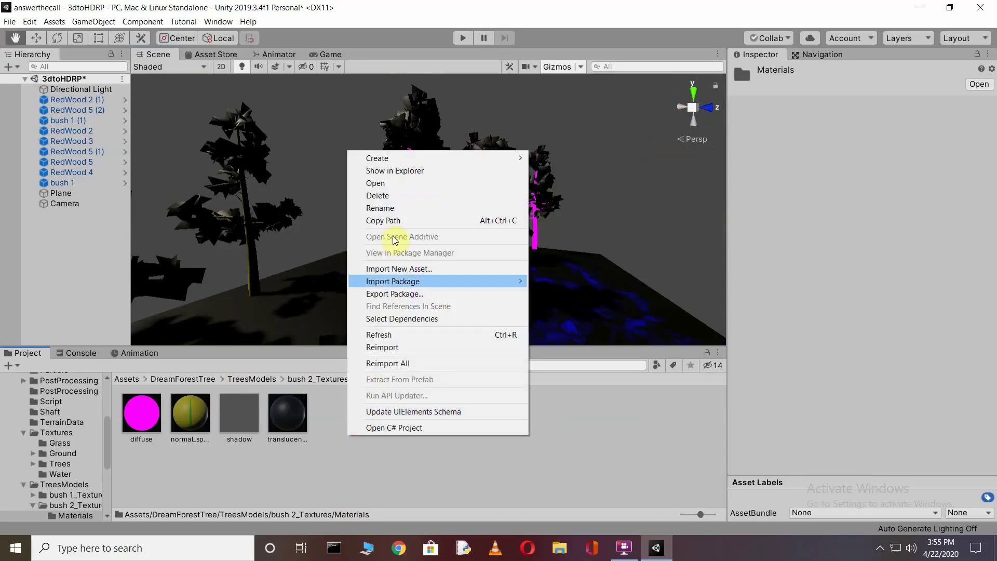
{"action": "mouse_move", "coordinate": [377, 158]}
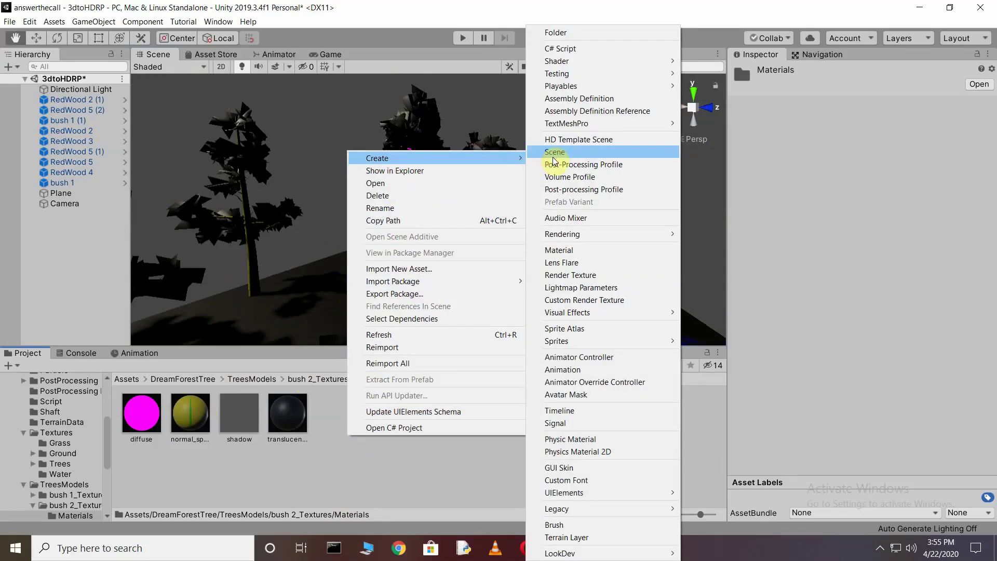
{"action": "left_click", "coordinate": [579, 252]}
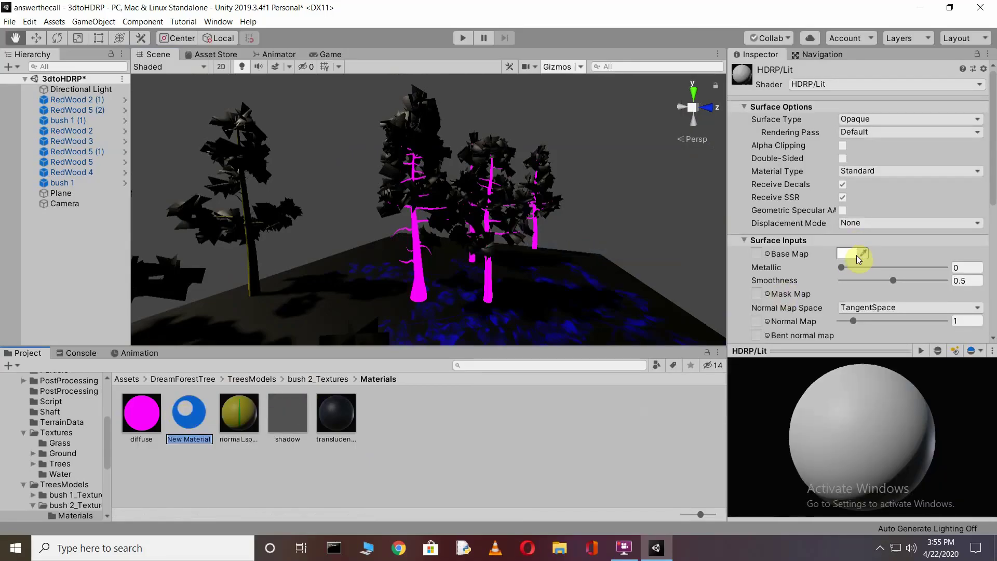
{"action": "left_click", "coordinate": [857, 255]}
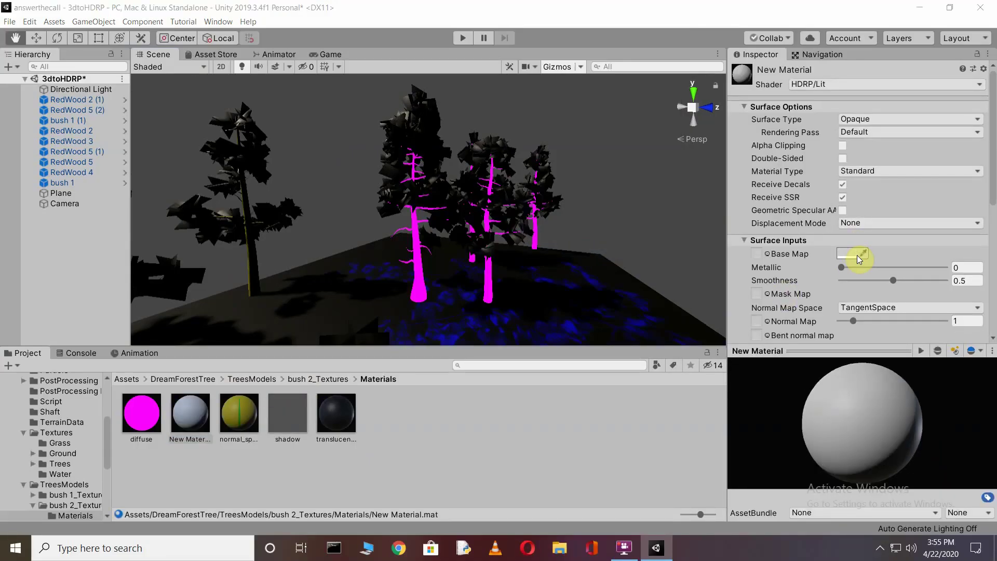
Set the material's base colour to a saturated yellow and apply it to a tree trunk
{"action": "left_click", "coordinate": [854, 253]}
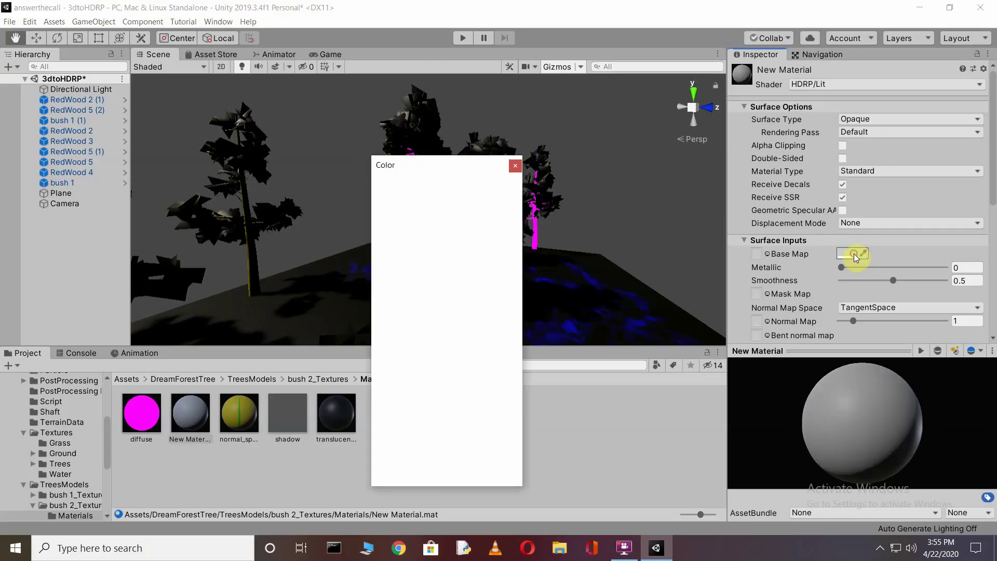
{"action": "left_click_drag", "start_coordinate": [509, 278], "coordinate": [489, 229]}
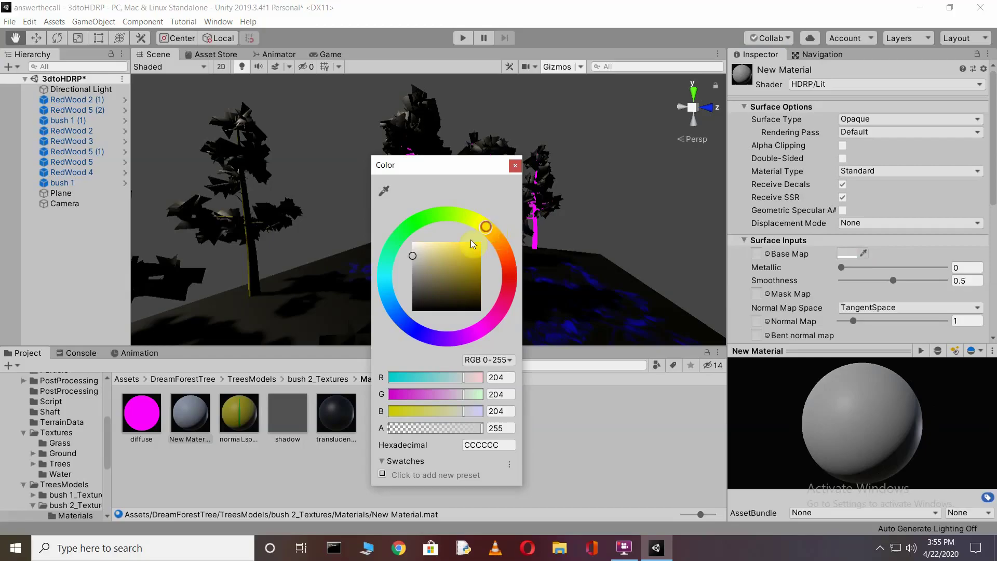
{"action": "left_click_drag", "start_coordinate": [474, 256], "coordinate": [476, 248]}
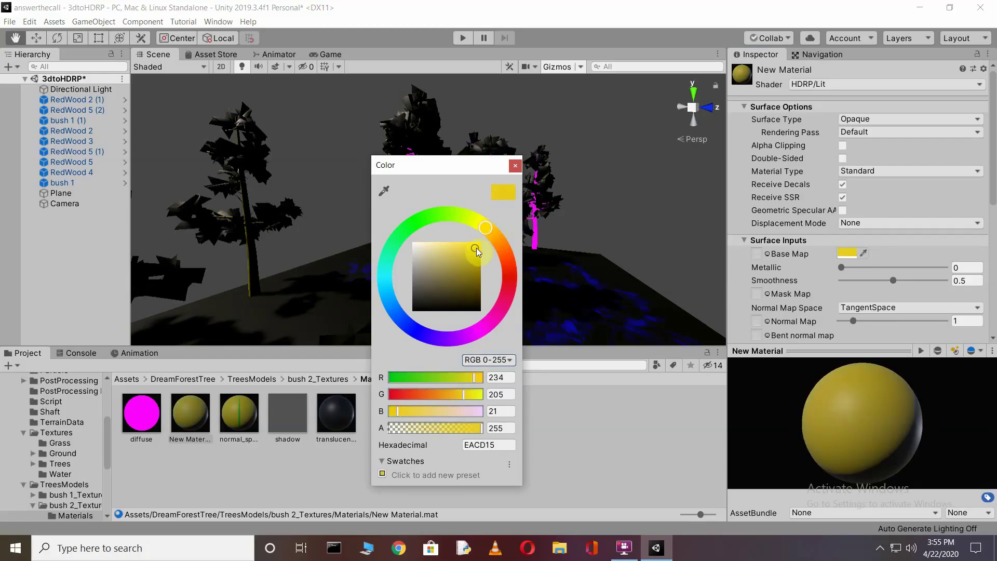
{"action": "left_click", "coordinate": [573, 429]}
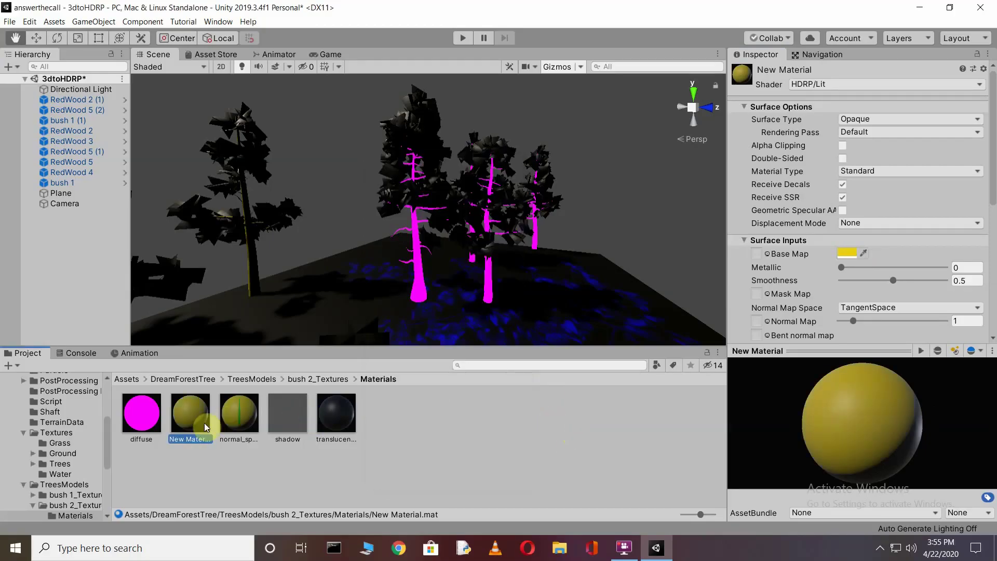
{"action": "left_click_drag", "start_coordinate": [191, 409], "coordinate": [417, 277]}
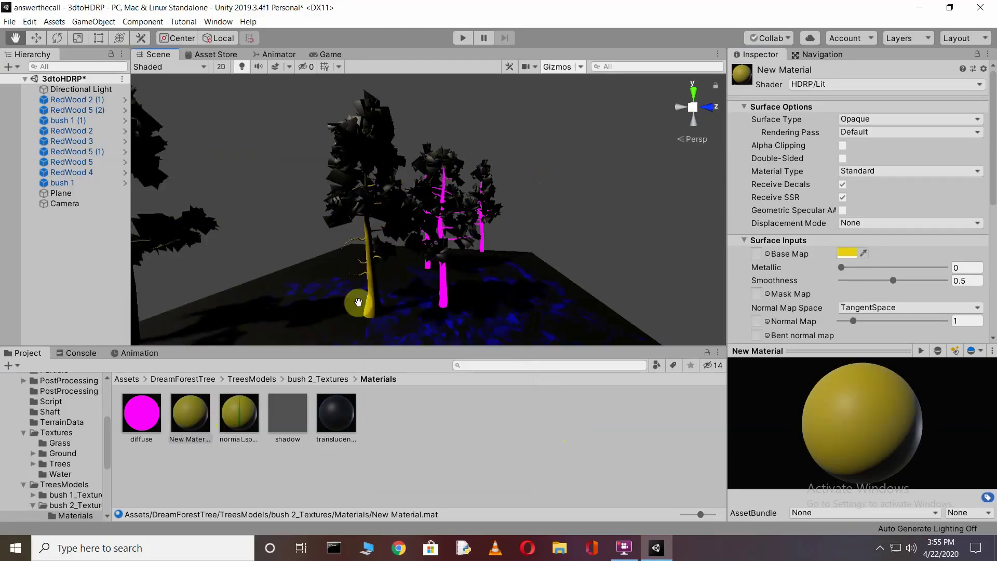
Apply the orange-brown material to the ground plane and check the shot in the Game view
{"action": "mouse_move", "coordinate": [202, 404]}
{"action": "left_mouse_down"}
{"action": "mouse_move", "coordinate": [500, 309]}
{"action": "mouse_move", "coordinate": [447, 289]}
{"action": "mouse_move", "coordinate": [478, 262]}
{"action": "left_mouse_up"}
{"action": "right_click_drag", "start_coordinate": [607, 179], "coordinate": [449, 301]}
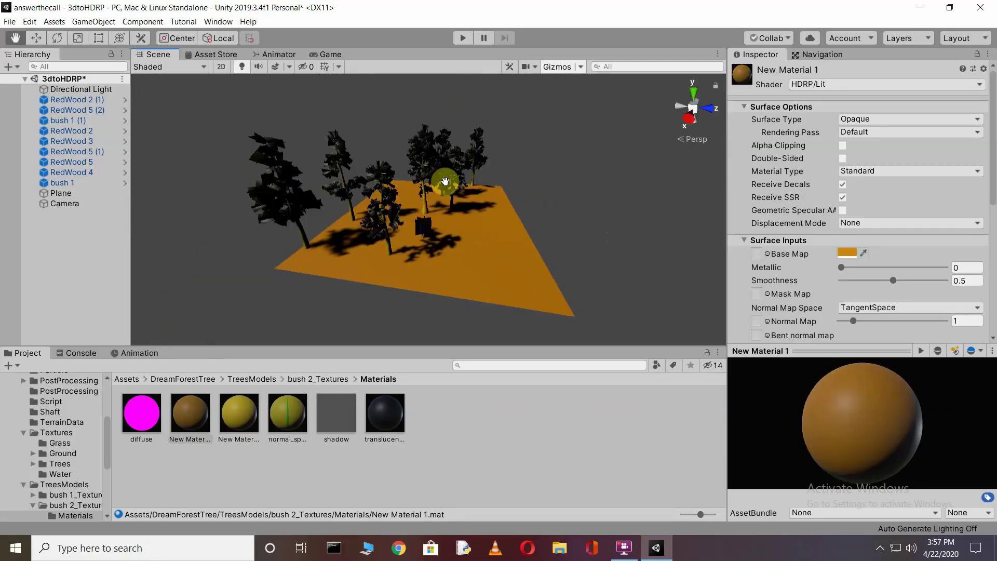
{"action": "left_click", "coordinate": [337, 53]}
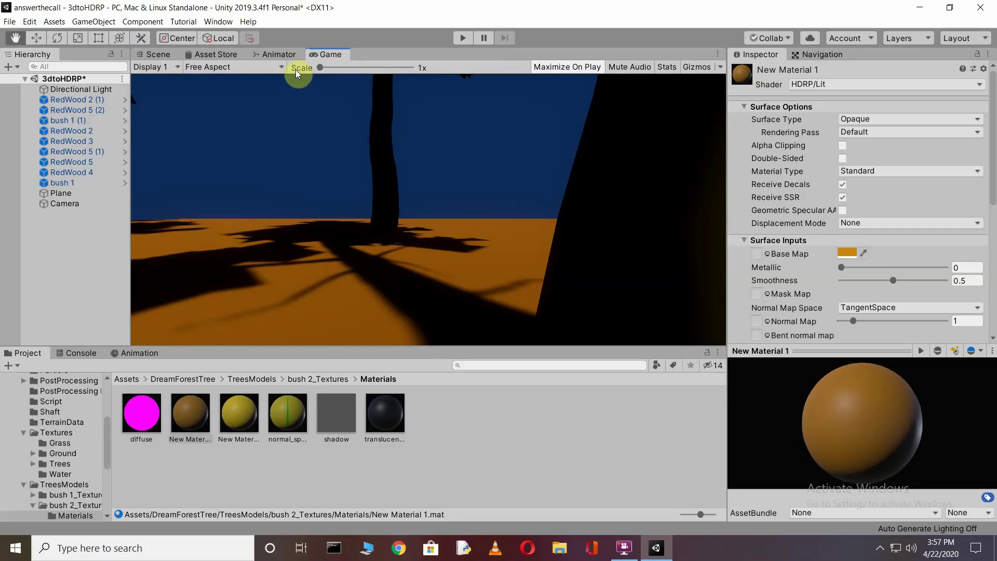
Select the game camera and move it far back along Z so it frames the whole forest
{"action": "left_click", "coordinate": [158, 54]}
{"action": "scroll", "coordinate": [427, 172], "scroll_direction": "down", "scroll_amount": 3}
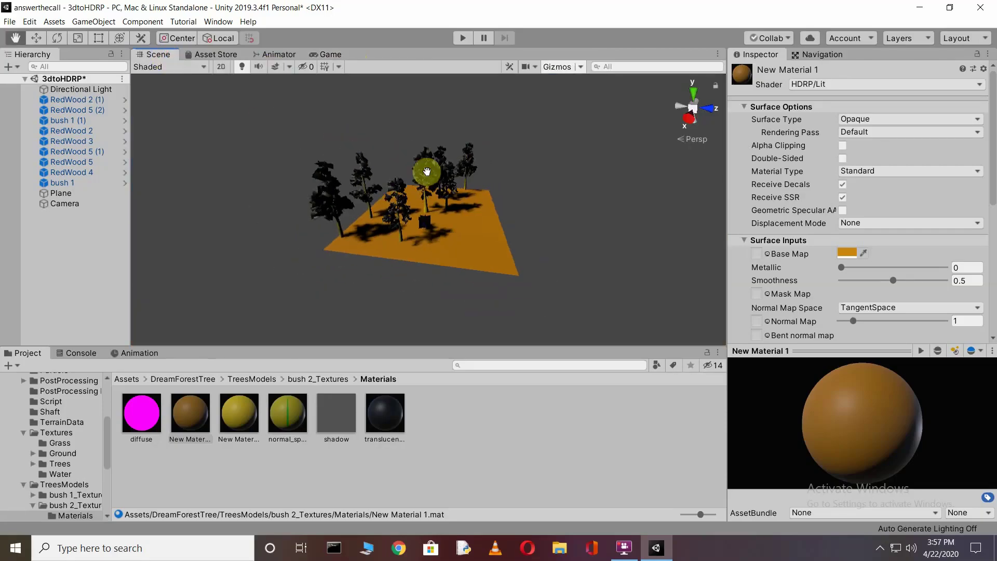
{"action": "mouse_move", "coordinate": [537, 245]}
{"action": "left_mouse_down", "text": "alt"}
{"action": "mouse_move", "coordinate": [560, 188]}
{"action": "mouse_move", "coordinate": [552, 178]}
{"action": "left_mouse_up", "text": "alt"}
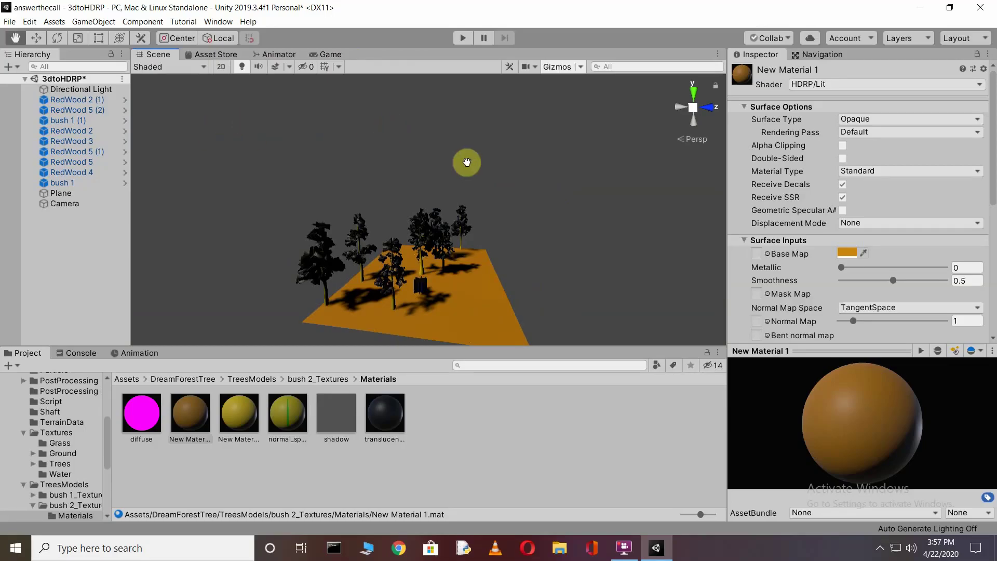
{"action": "left_click_drag", "start_coordinate": [434, 127], "coordinate": [457, 130], "text": "alt"}
{"action": "left_click", "coordinate": [392, 285]}
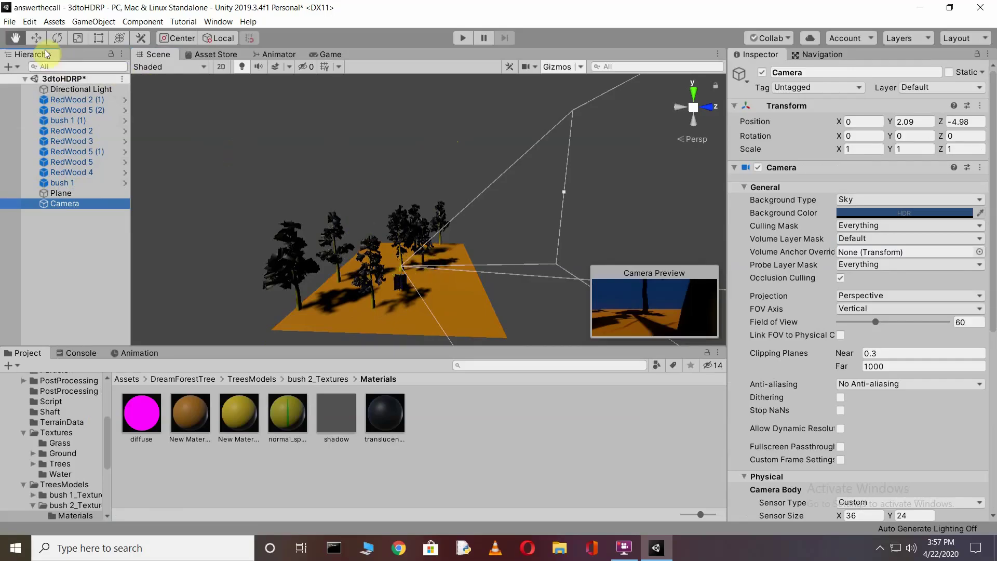
{"action": "left_click", "coordinate": [36, 37]}
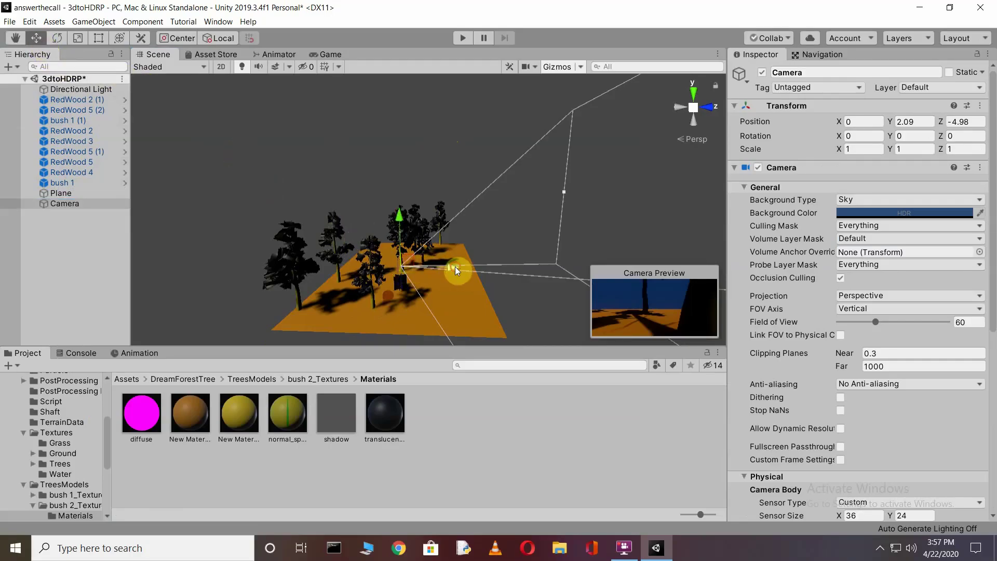
{"action": "mouse_move", "coordinate": [455, 267]}
{"action": "left_mouse_down"}
{"action": "mouse_move", "coordinate": [348, 243]}
{"action": "mouse_move", "coordinate": [277, 180]}
{"action": "left_mouse_up"}
{"action": "left_click", "coordinate": [635, 195]}
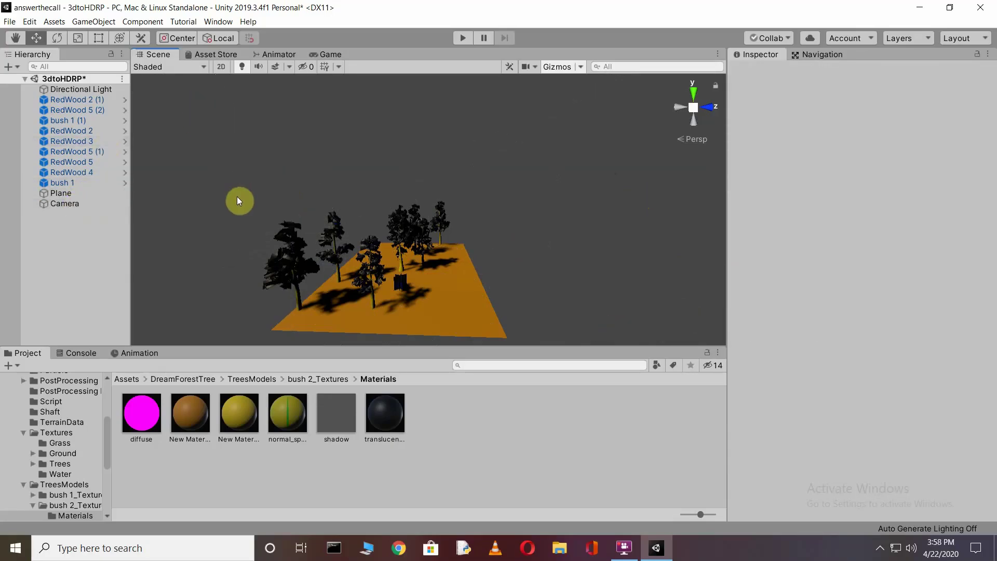
Create a Sky and Fog Volume from the Hierarchy's Volume menu and verify the sky in Game view
{"action": "right_click", "coordinate": [48, 218]}
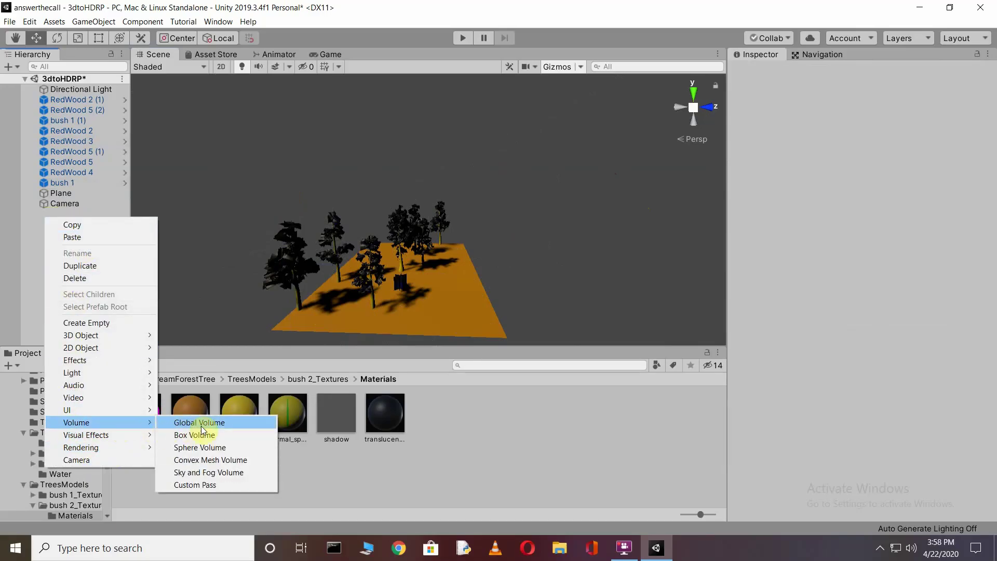
{"action": "mouse_move", "coordinate": [77, 422]}
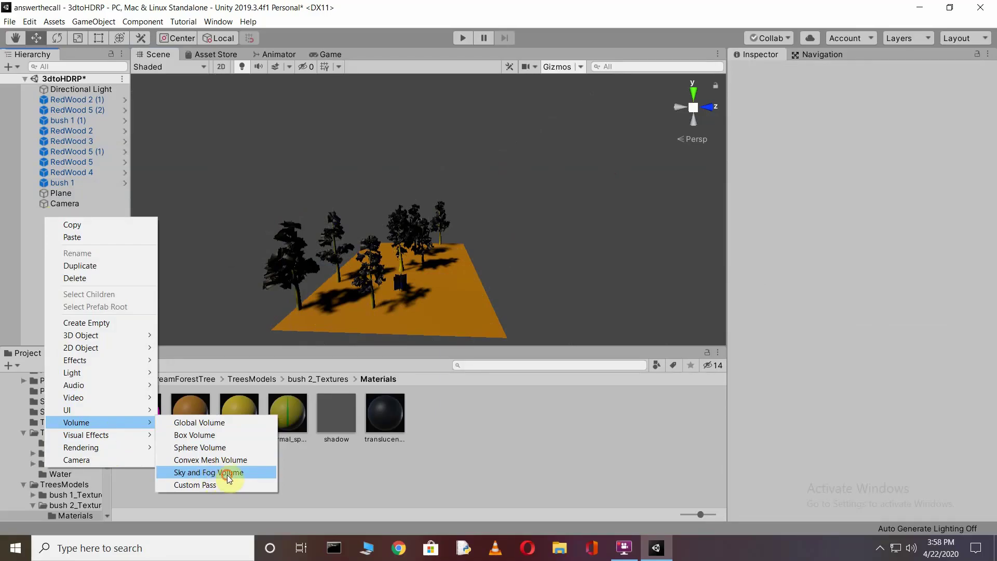
{"action": "left_click", "coordinate": [223, 476]}
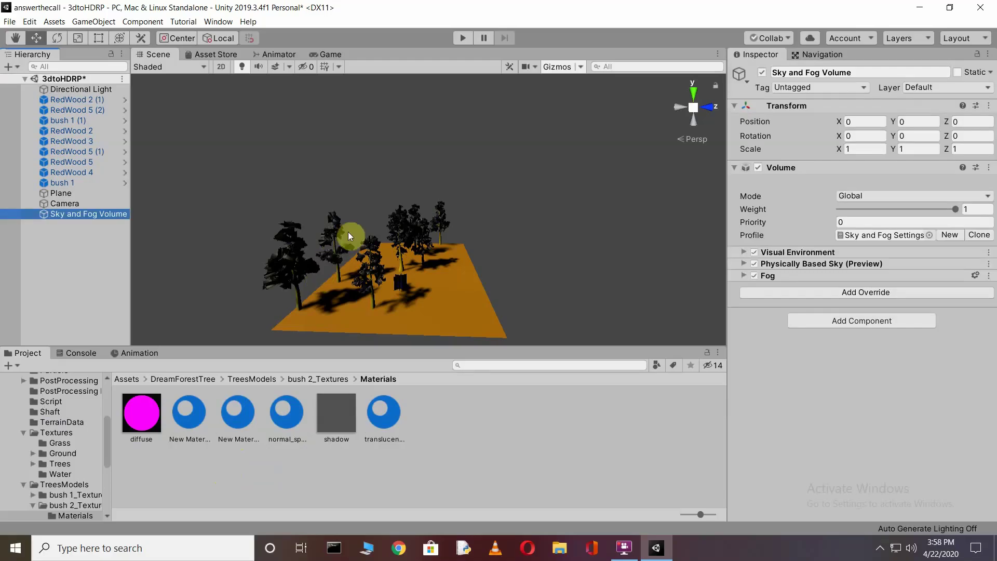
{"action": "left_click", "coordinate": [323, 54]}
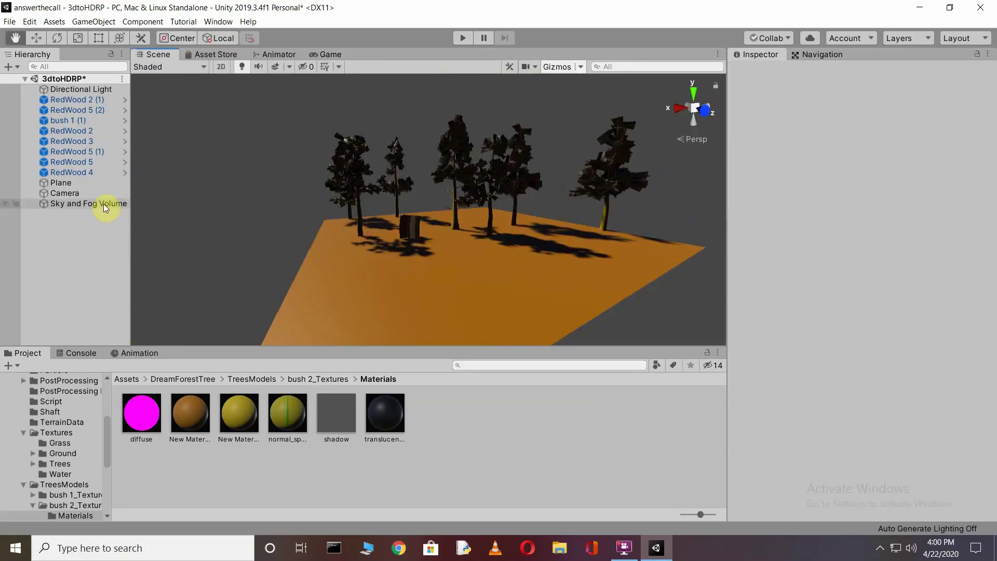
{"action": "left_click", "coordinate": [103, 203]}
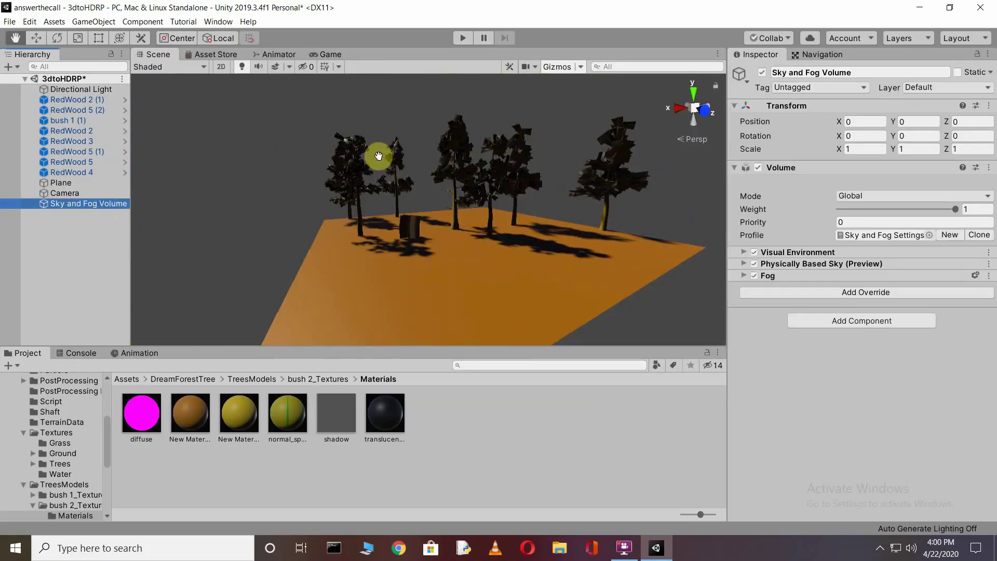
{"action": "left_click", "coordinate": [331, 54]}
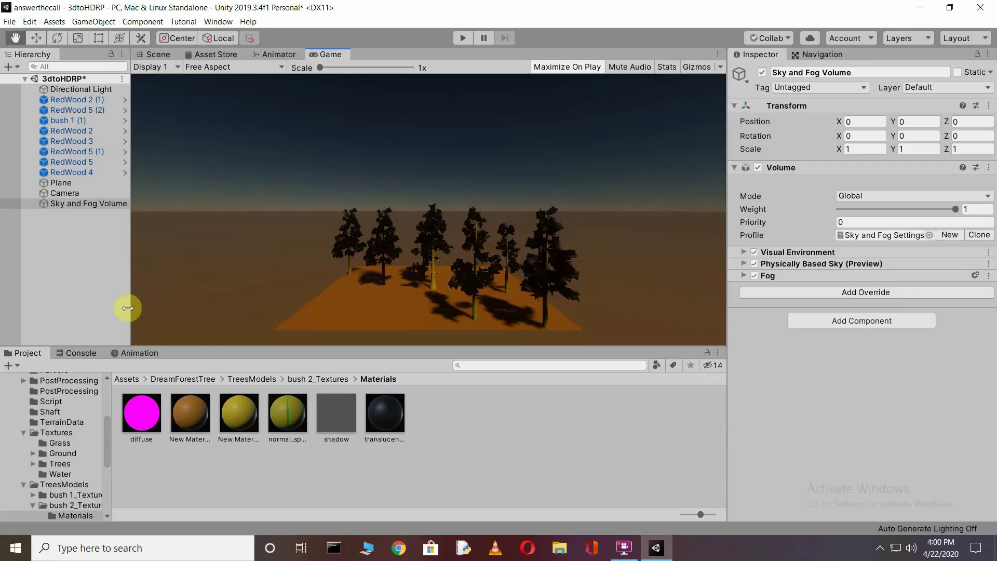
Show the Console, then enter Play mode (Ctrl+P) to run the forest scene
{"action": "left_click", "coordinate": [83, 354]}
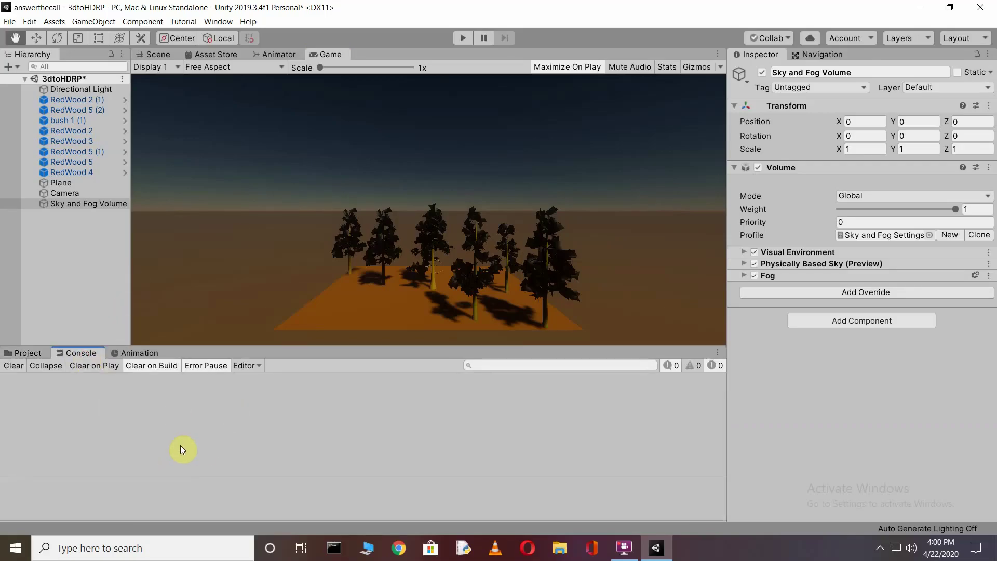
{"action": "key", "text": "ctrl+p"}
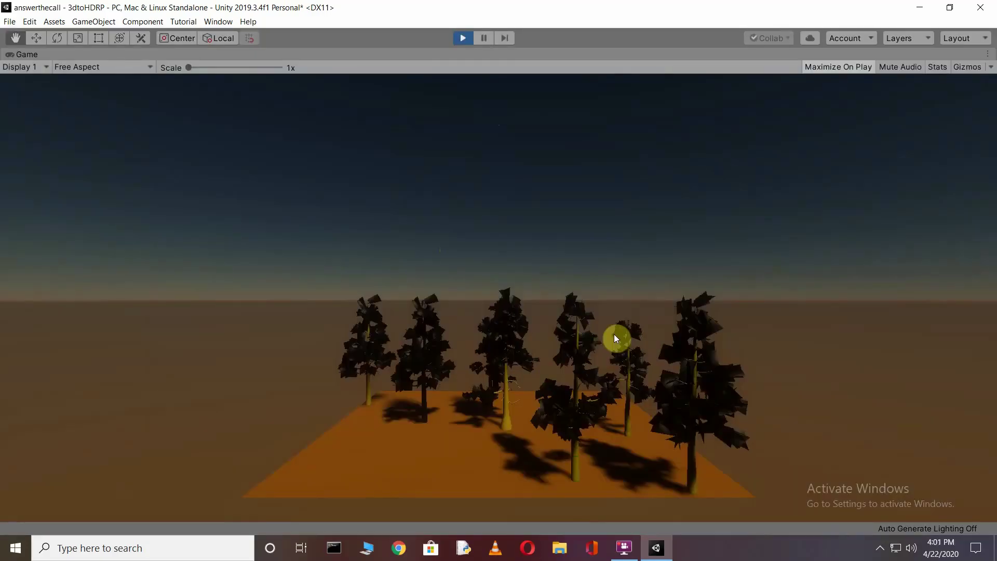